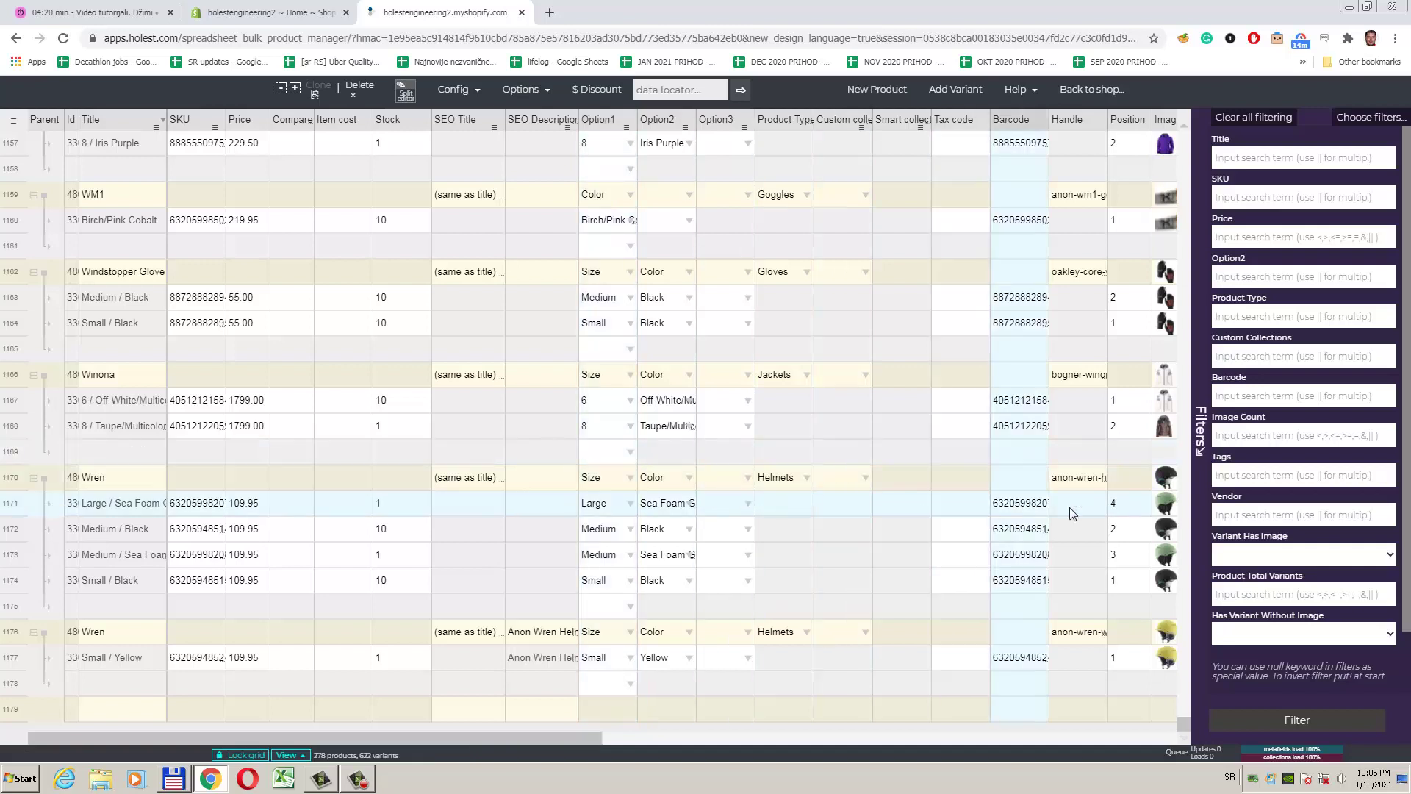
- Filter the product grid by the vendor Bogner
text(Bogner)
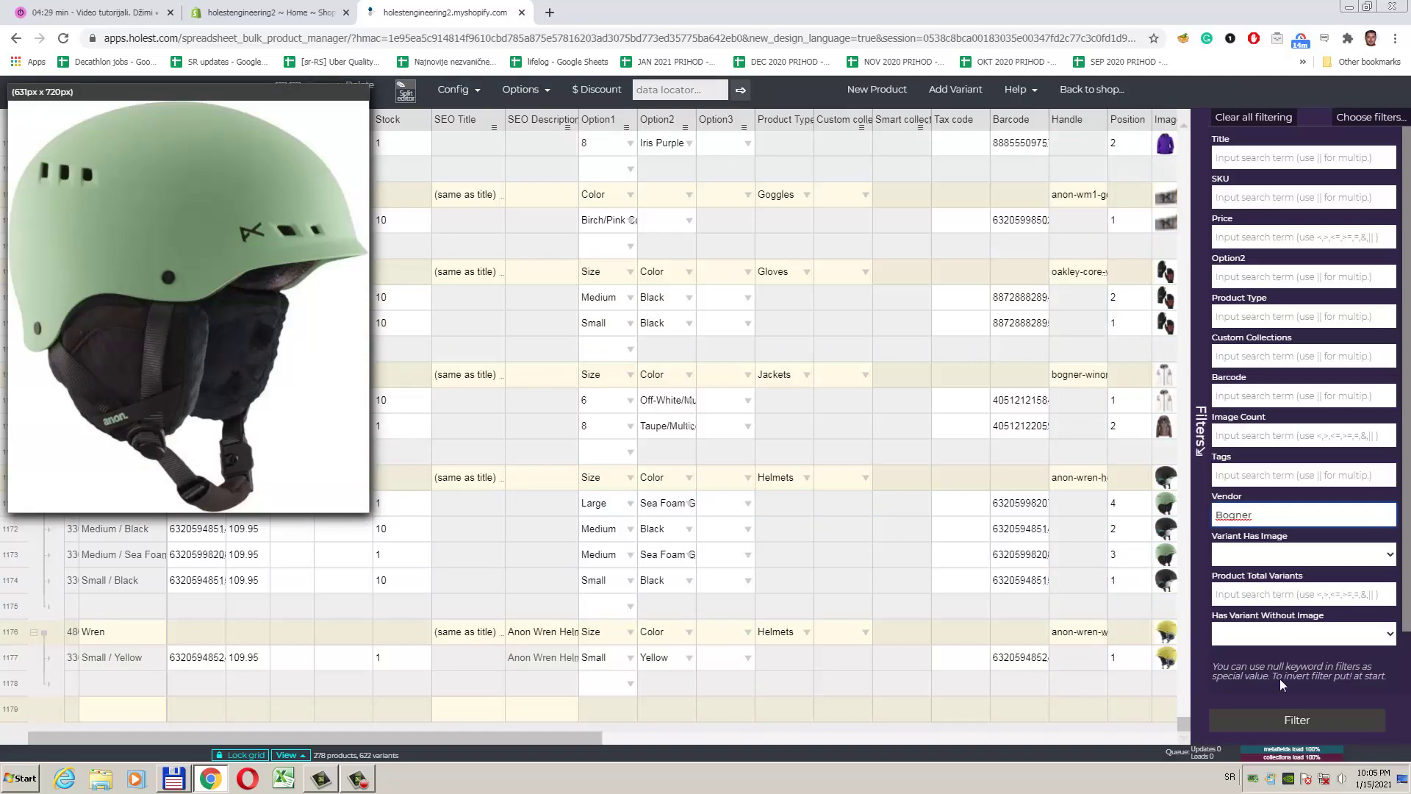
click(1276, 728)
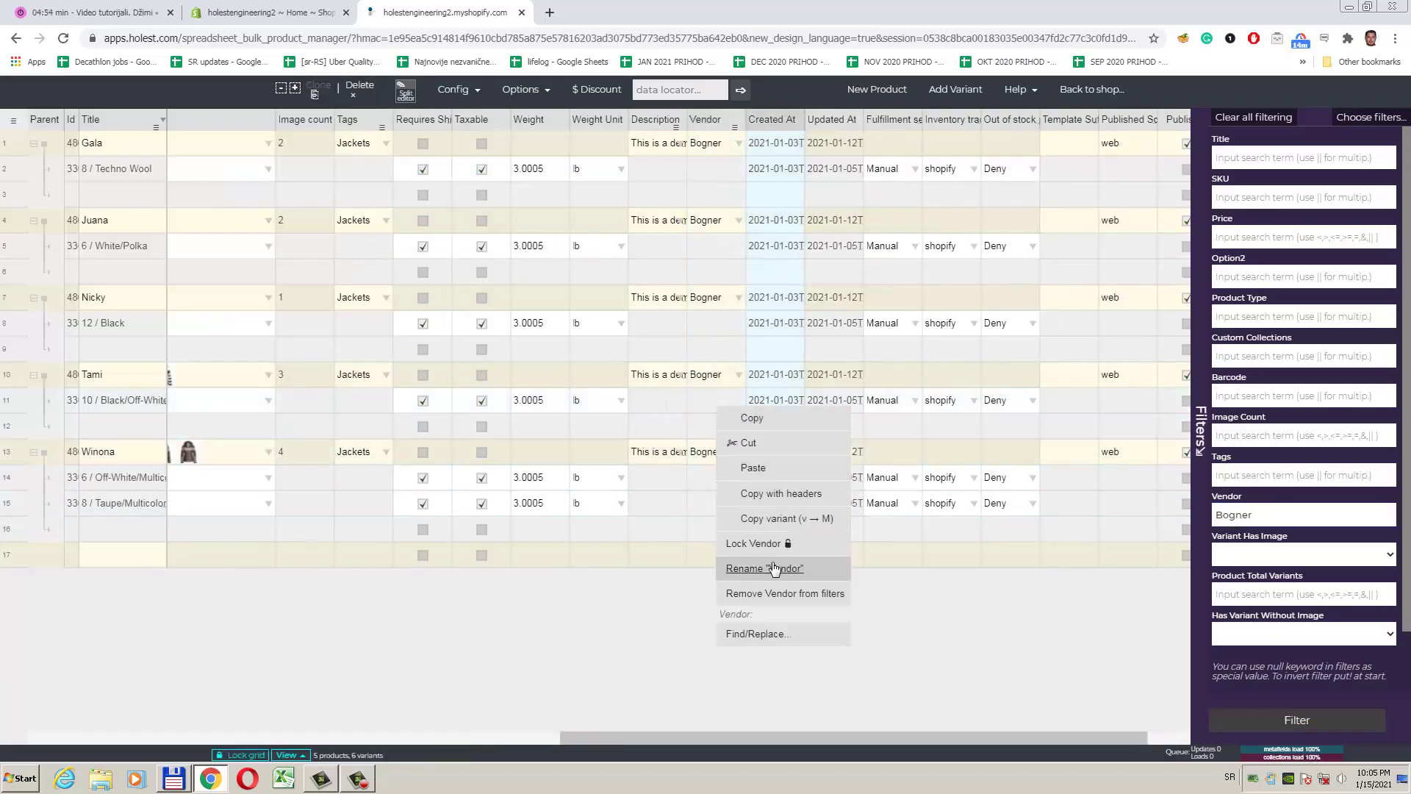
- Remove Vendor from the available filters, and add it back from the Vendor column
click(777, 593)
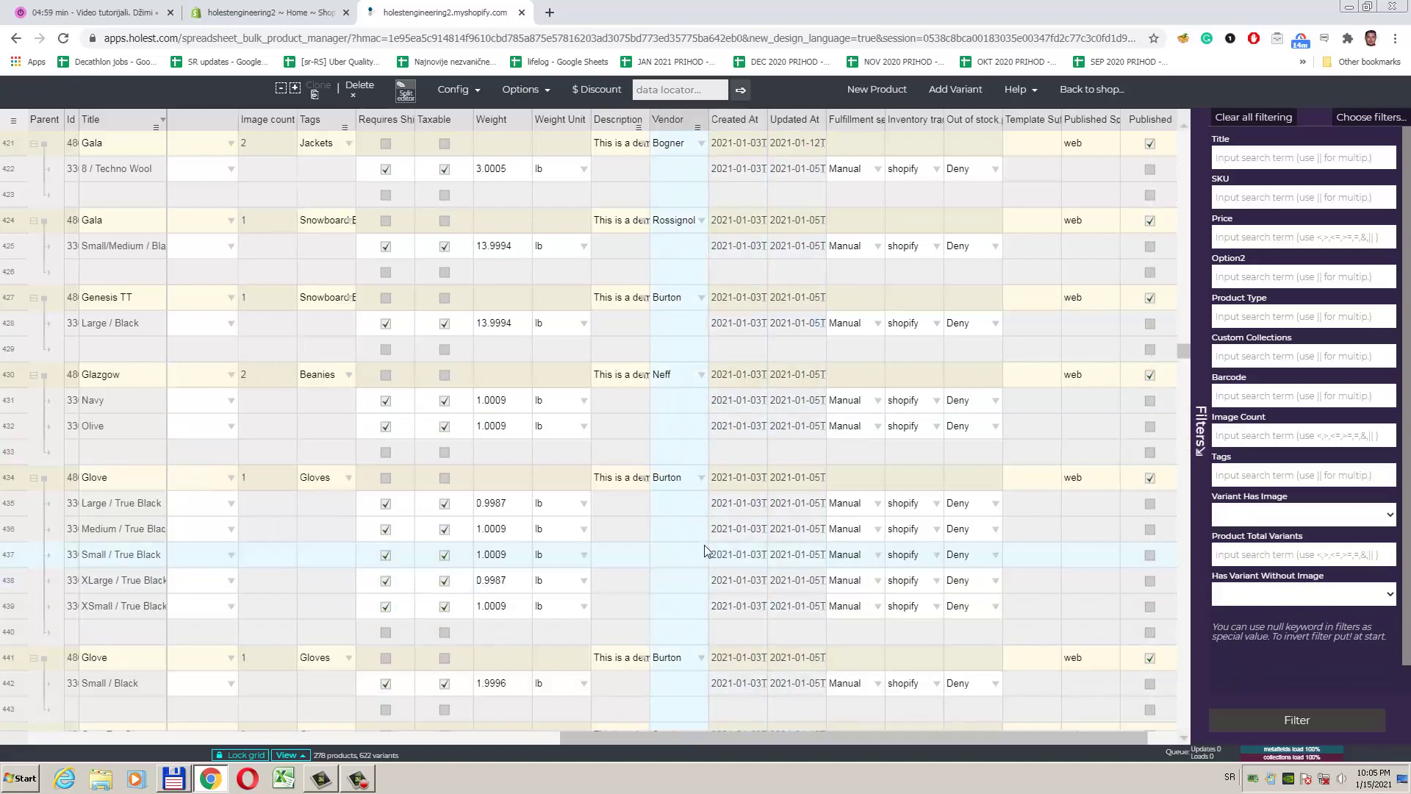
right_click(691, 507)
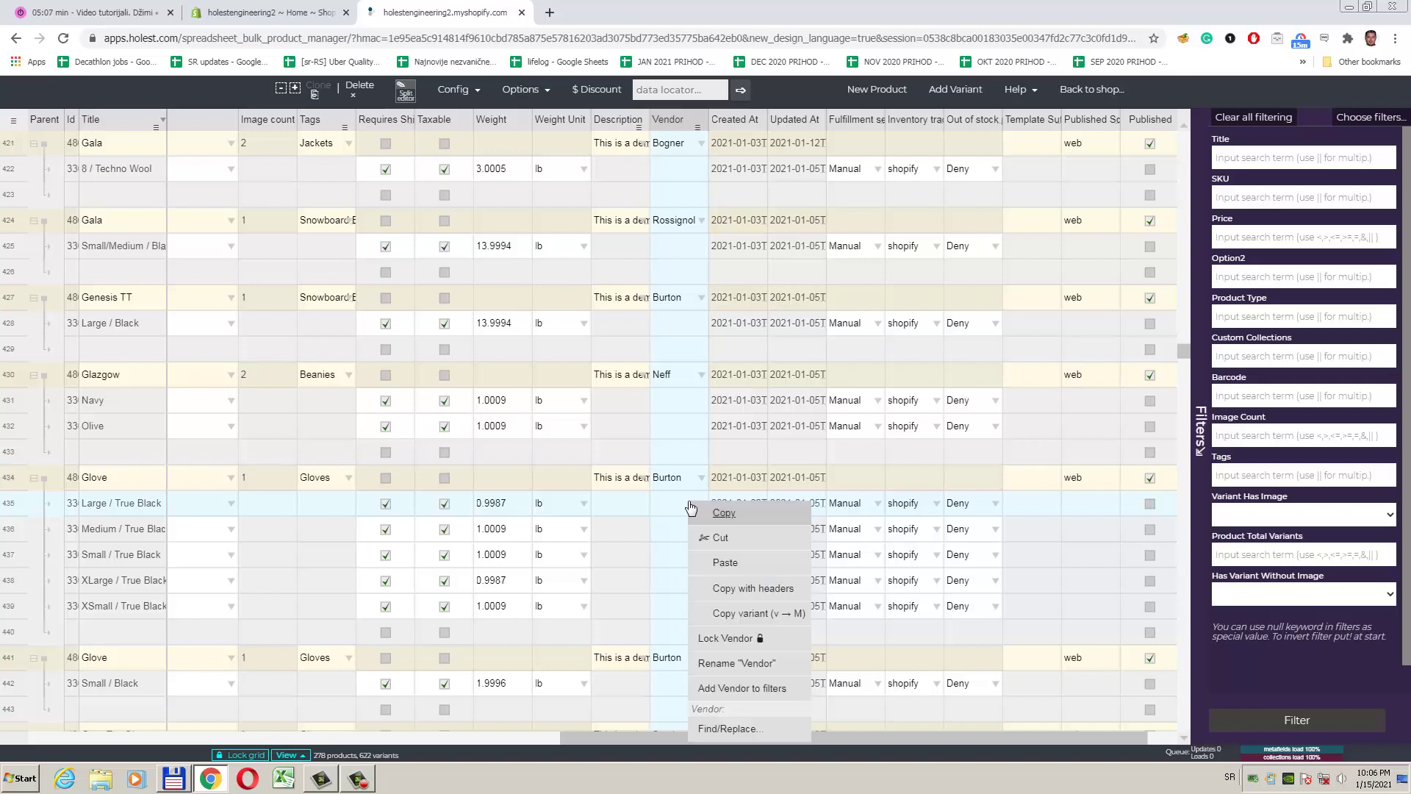
click(734, 688)
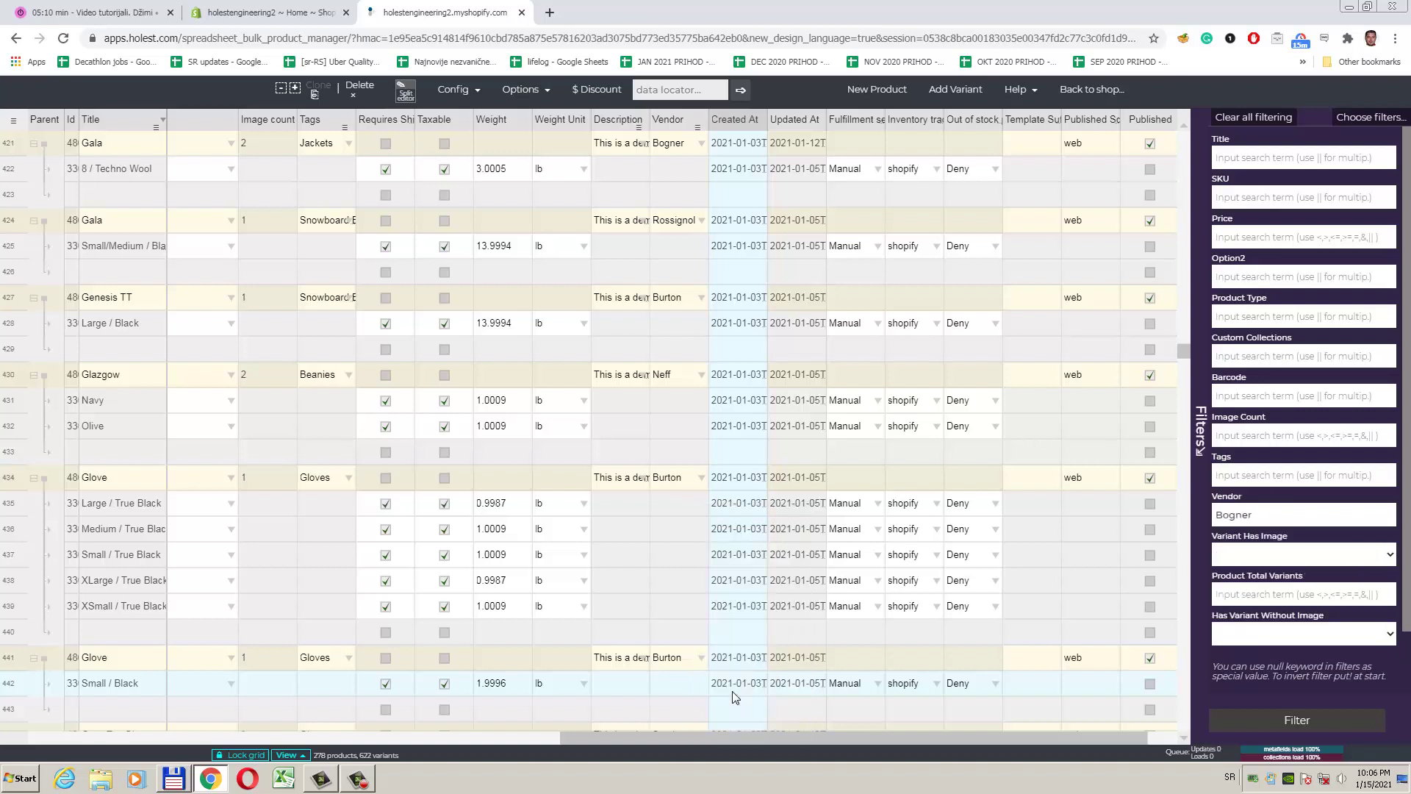
- Review which fields are enabled as filters, leave the selection as is, and reapply the Bogner vendor filter
click(1365, 124)
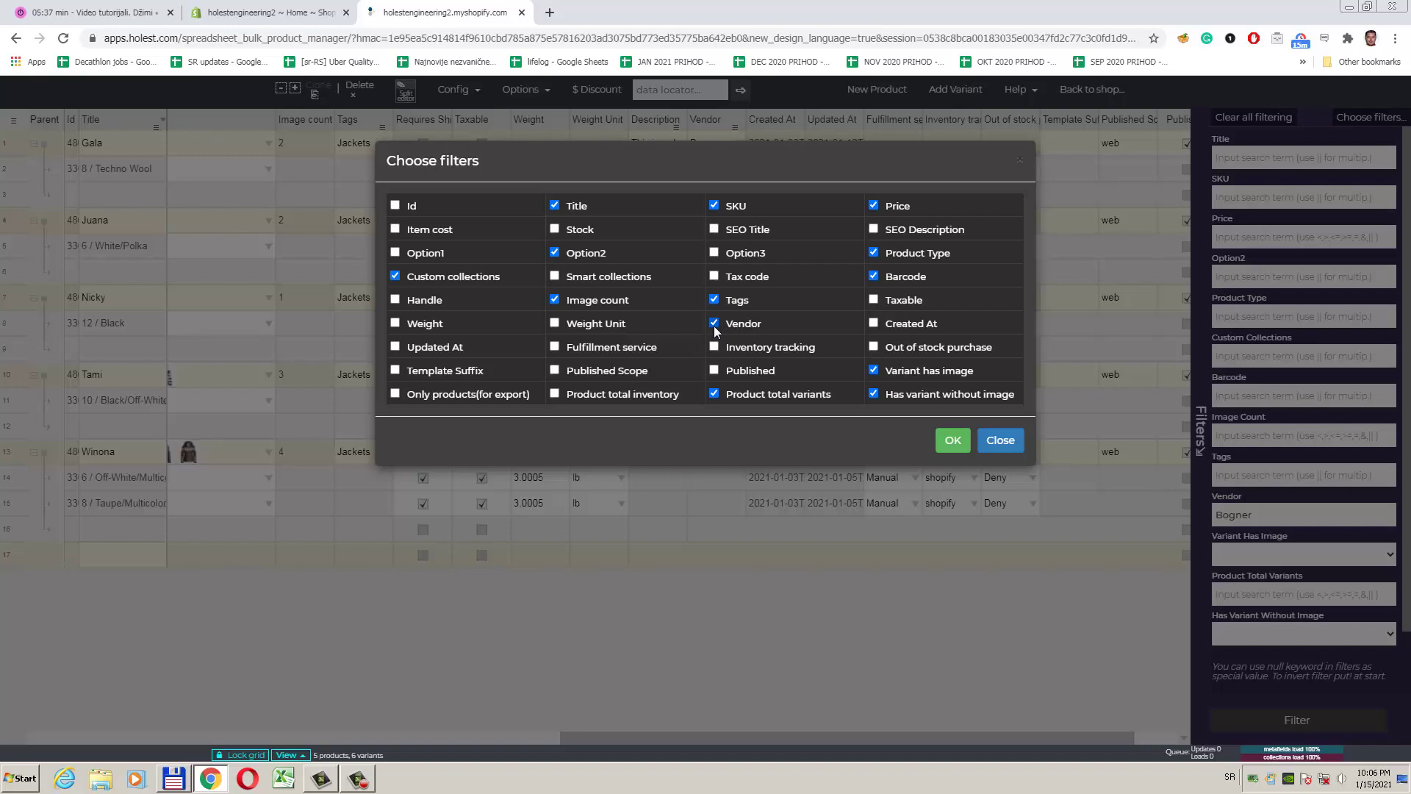
click(998, 444)
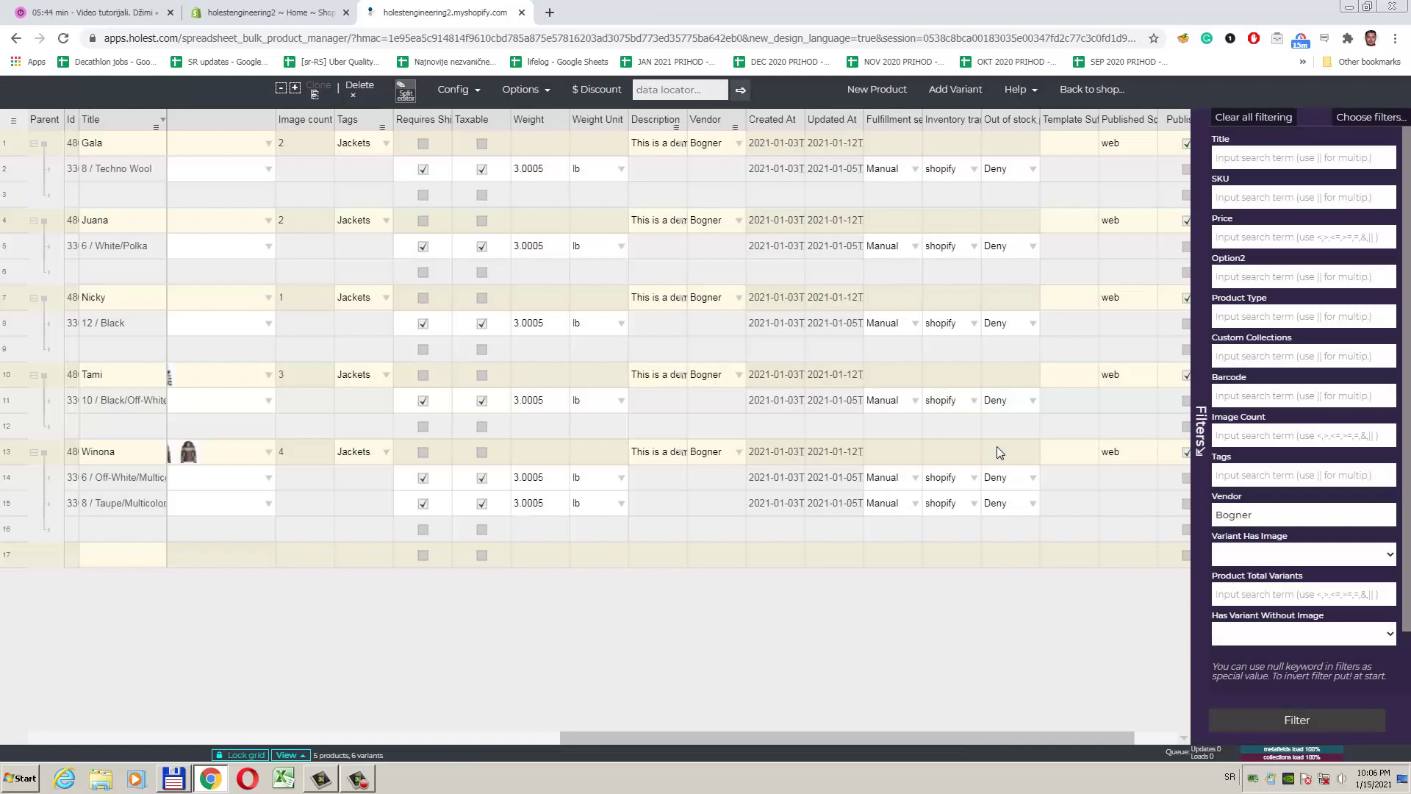
click(1308, 721)
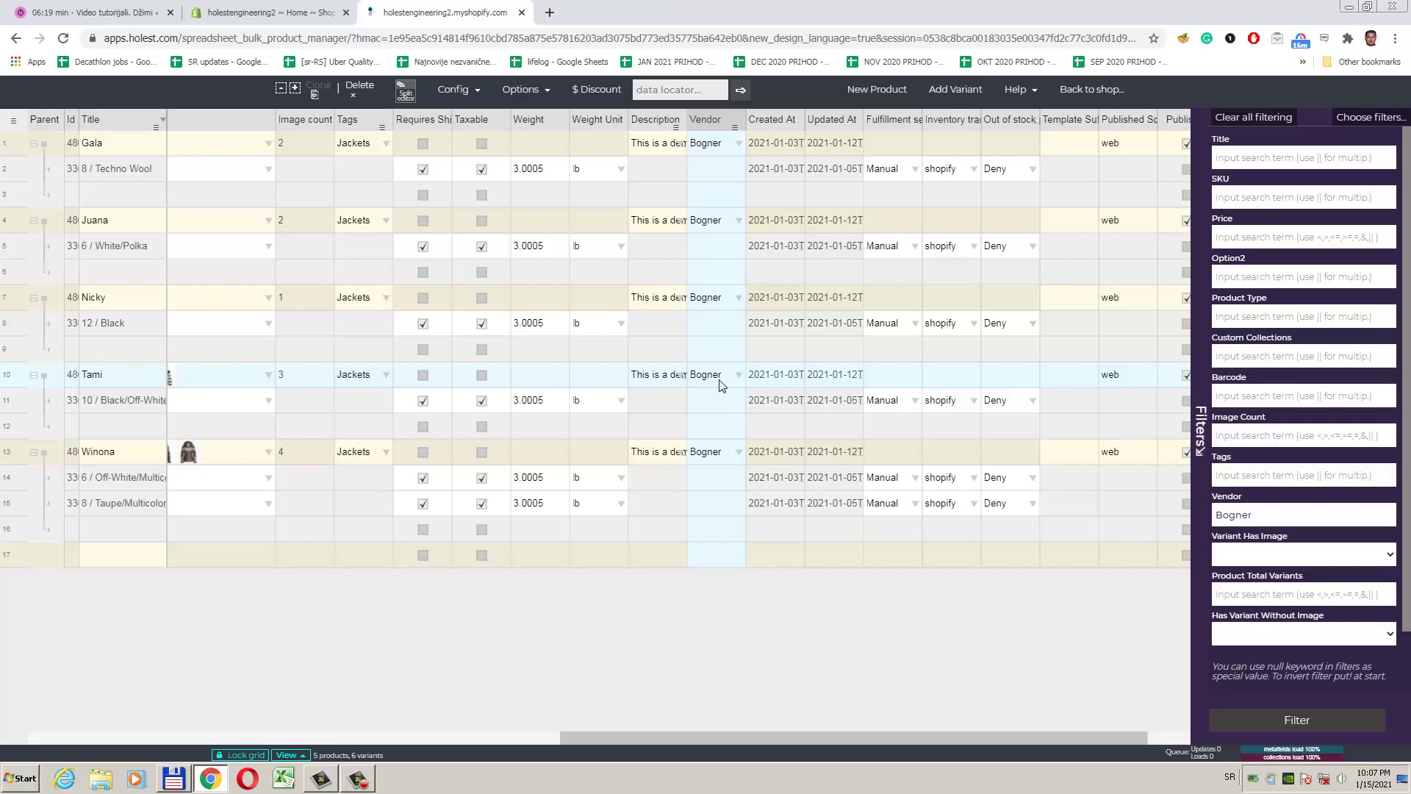
- Review the property source choices for adding a variant to all filtered products, without committing anything
click(526, 89)
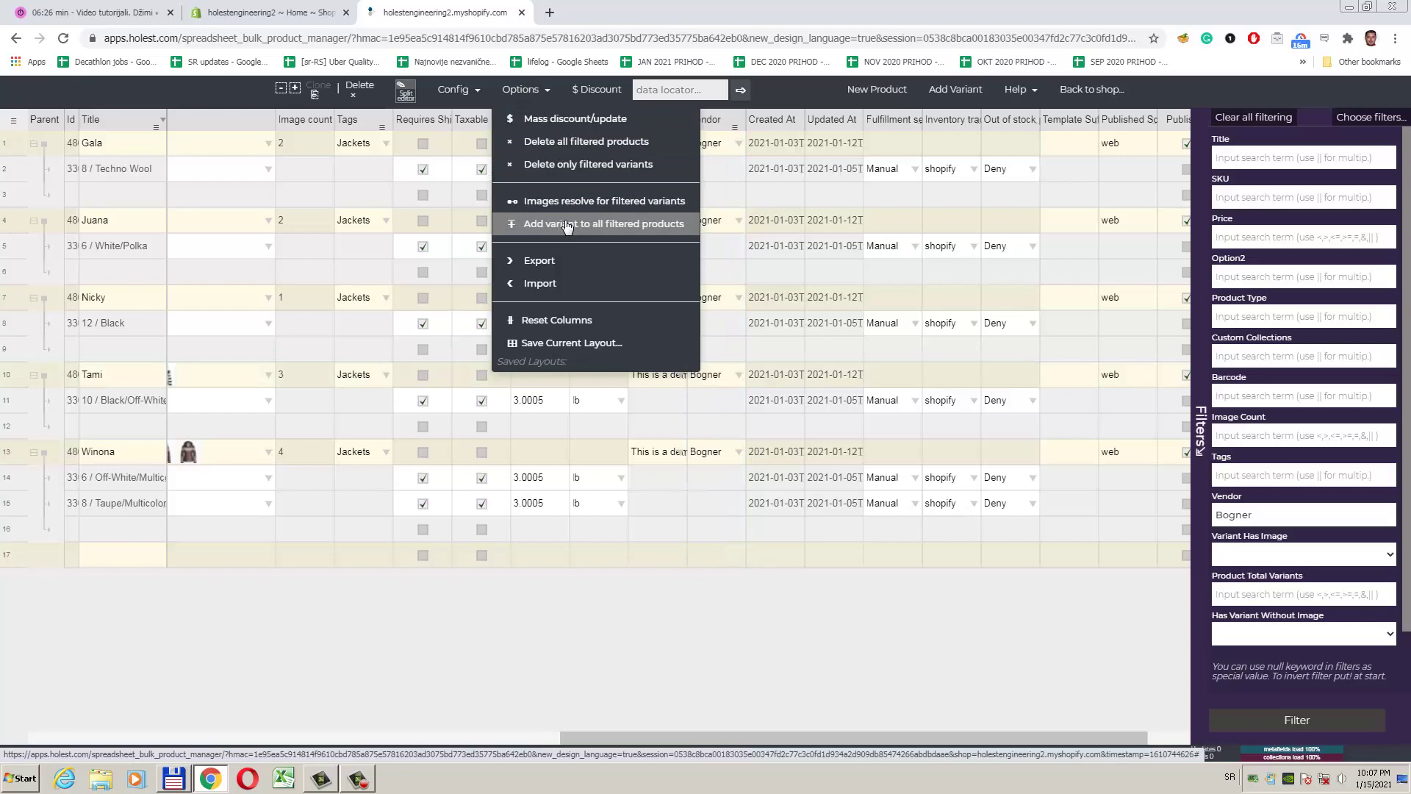
click(567, 224)
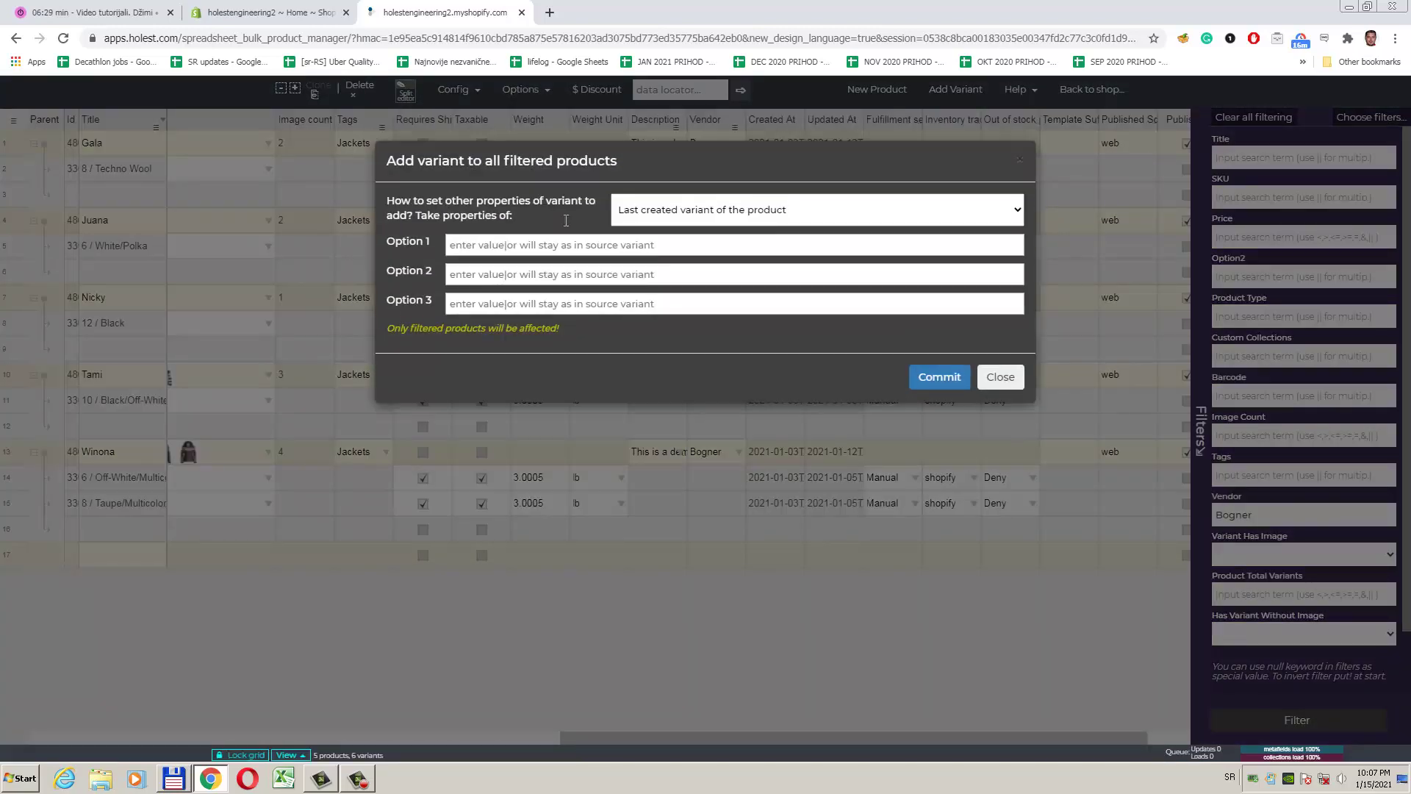
click(1016, 213)
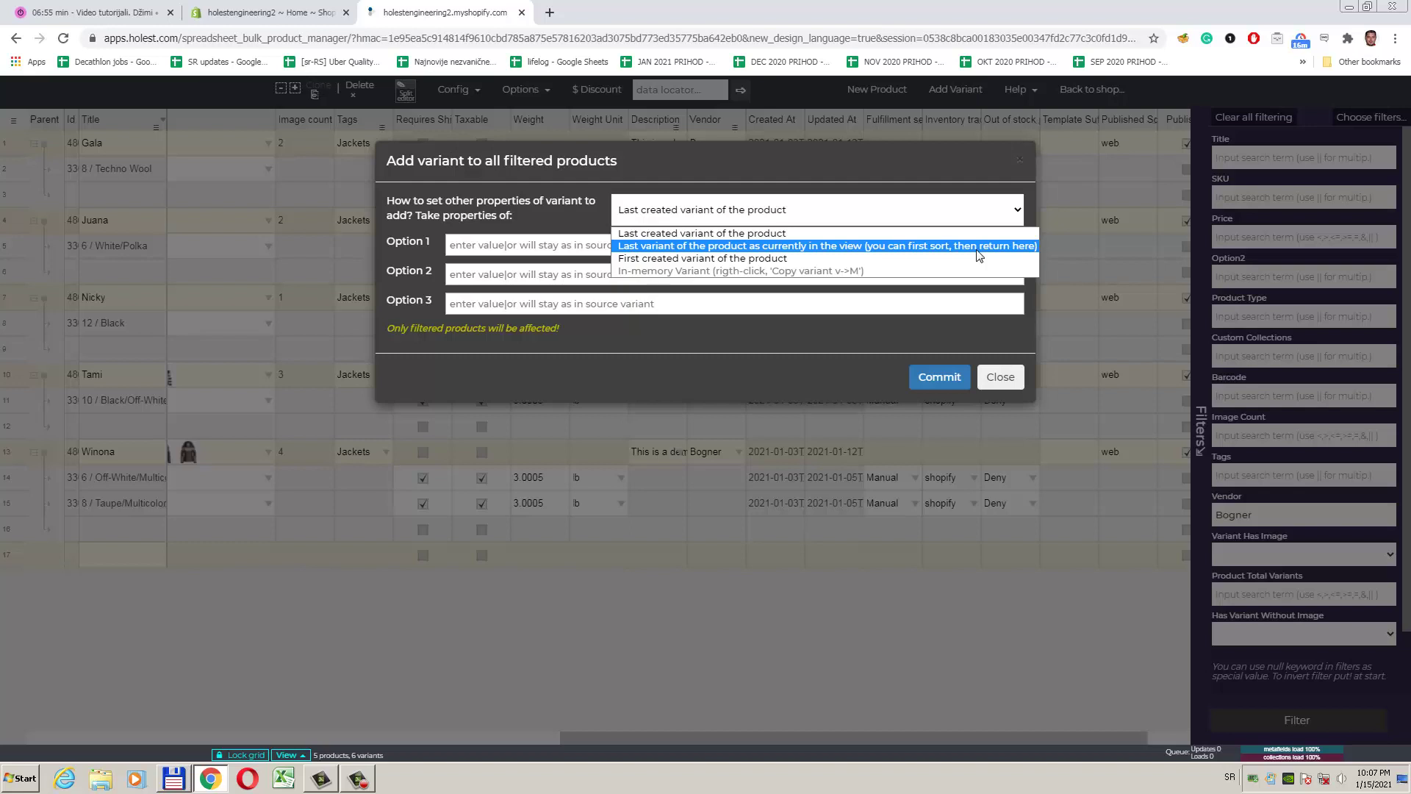
click(1001, 377)
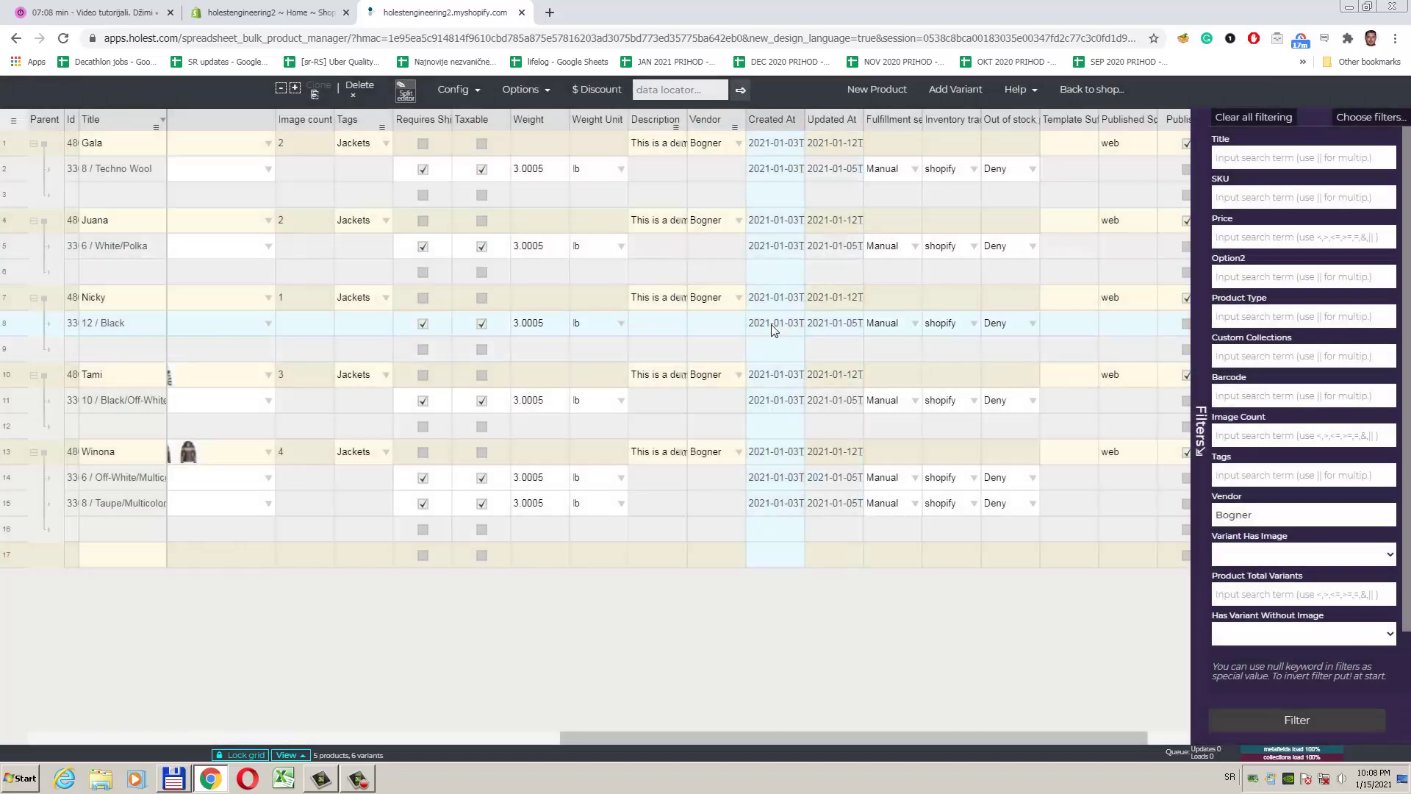
- Reverse the grid's Title sort order and re-examine the source choices for adding a variant to all filtered products
click(140, 126)
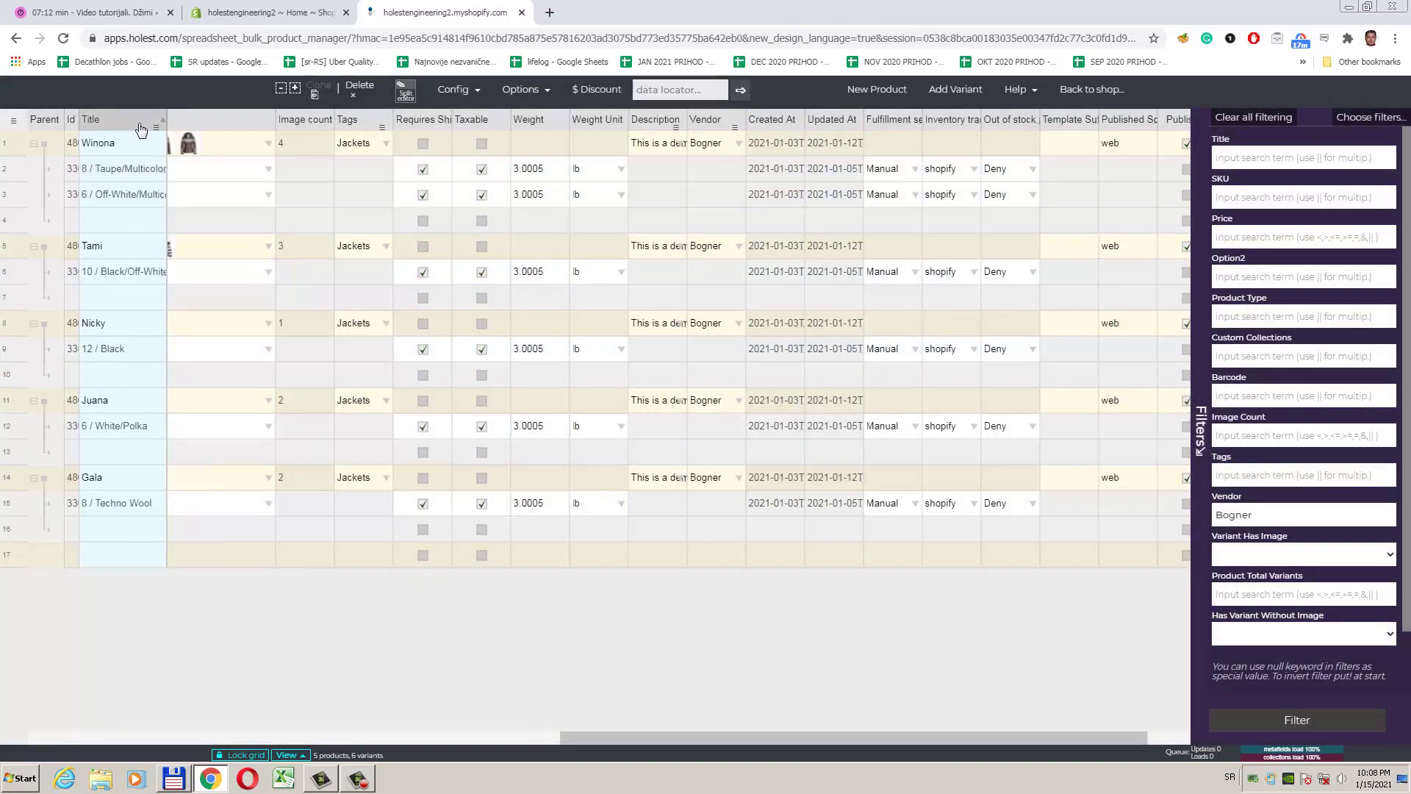
click(544, 97)
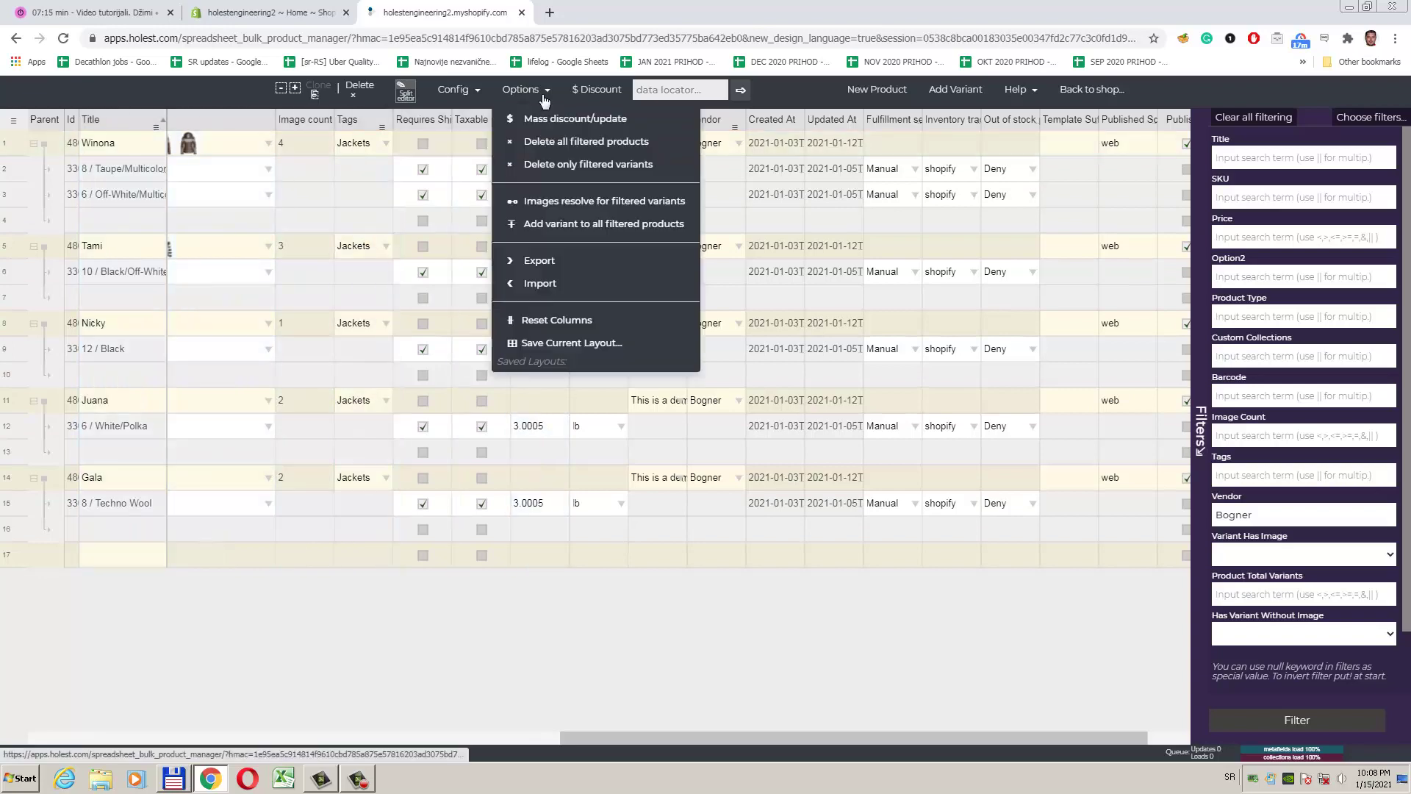
click(553, 226)
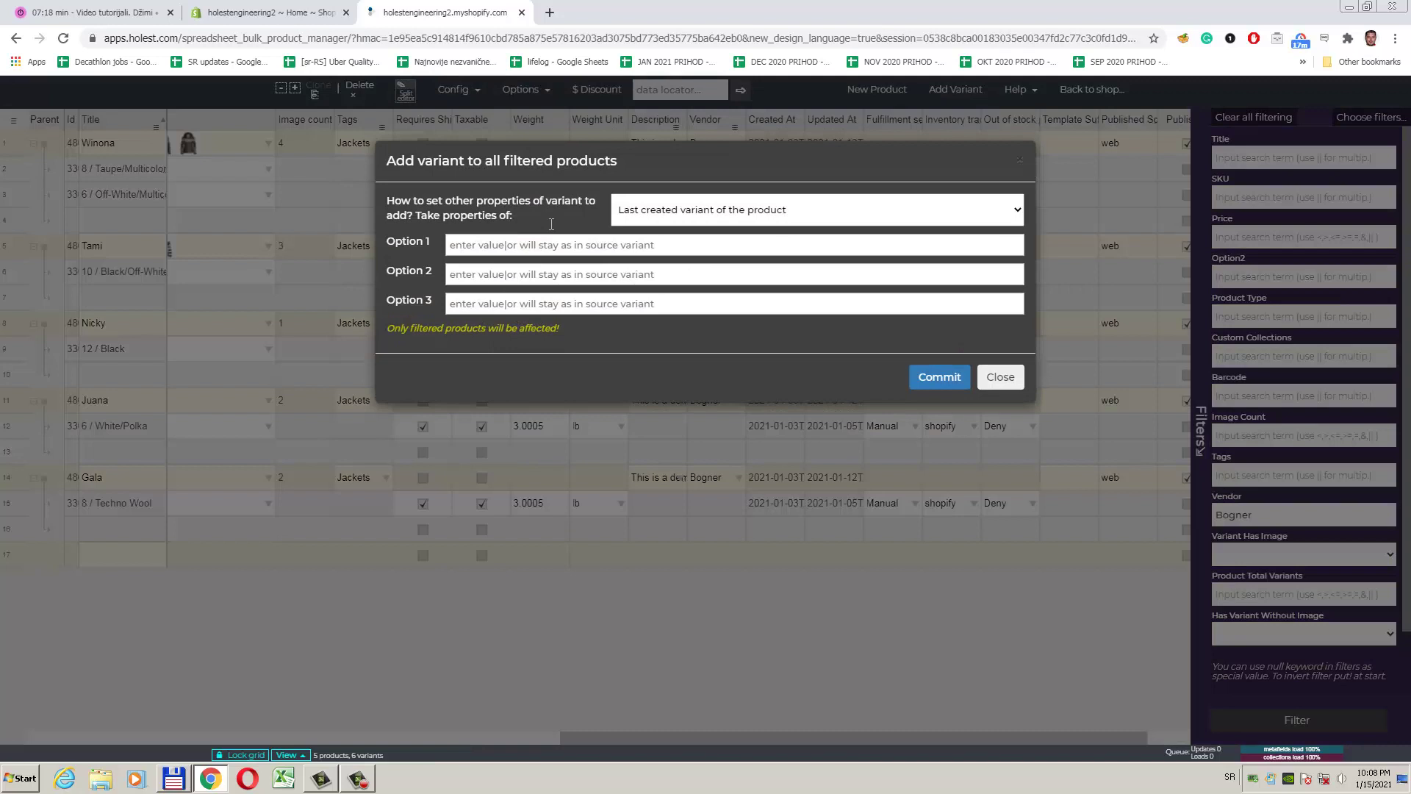
click(805, 213)
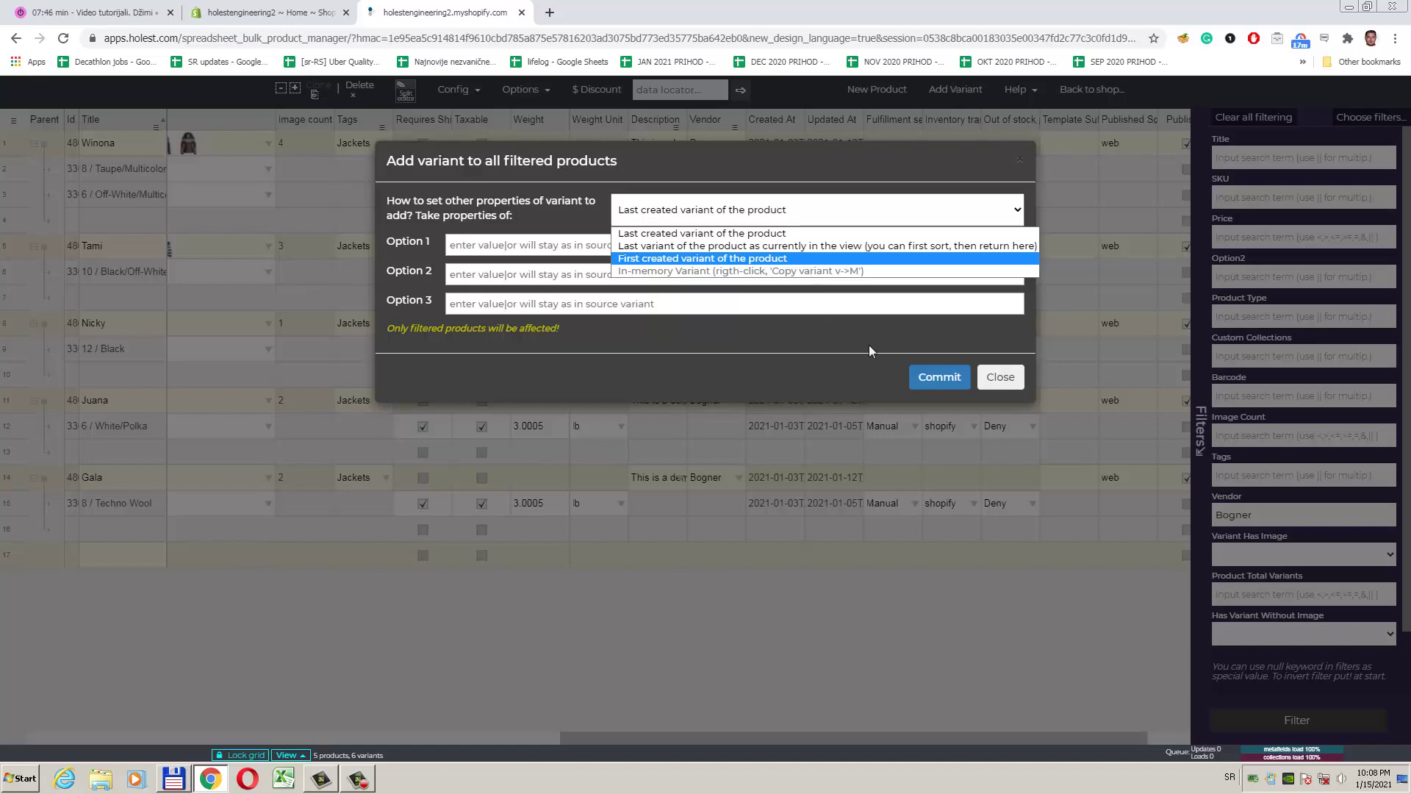
click(998, 377)
click(998, 377)
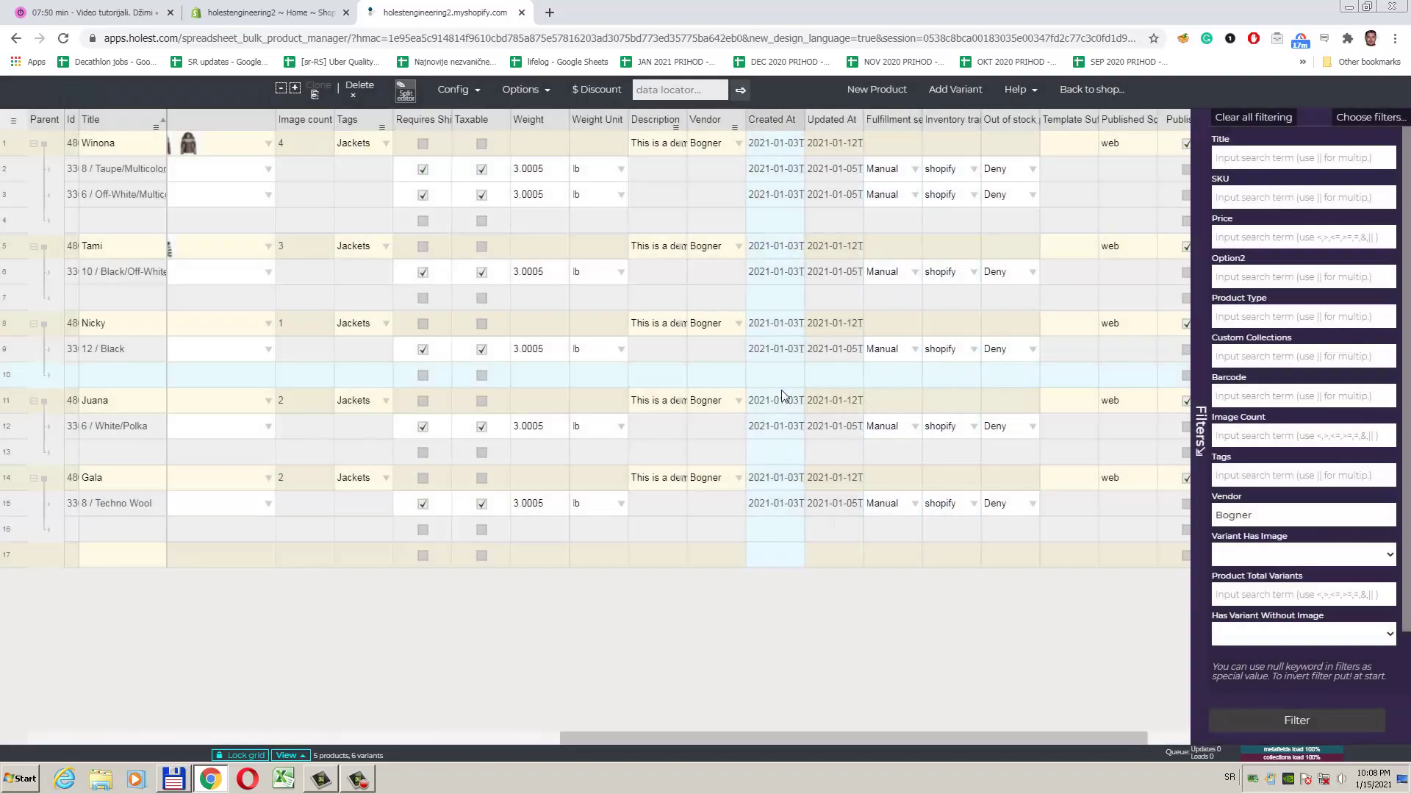
- Copy the Tami product's 10 / Black/Off-White variant to memory
right_click(137, 274)
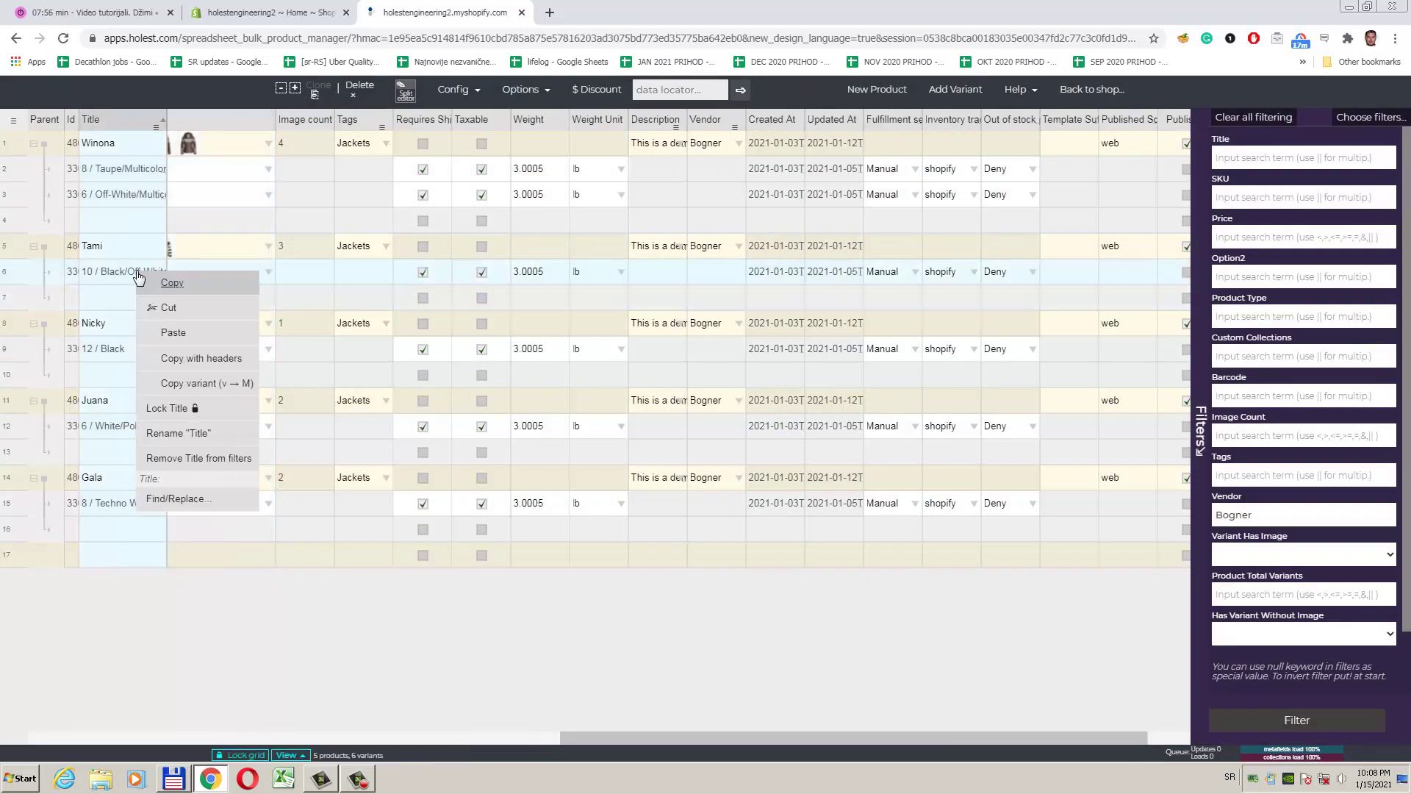
click(186, 384)
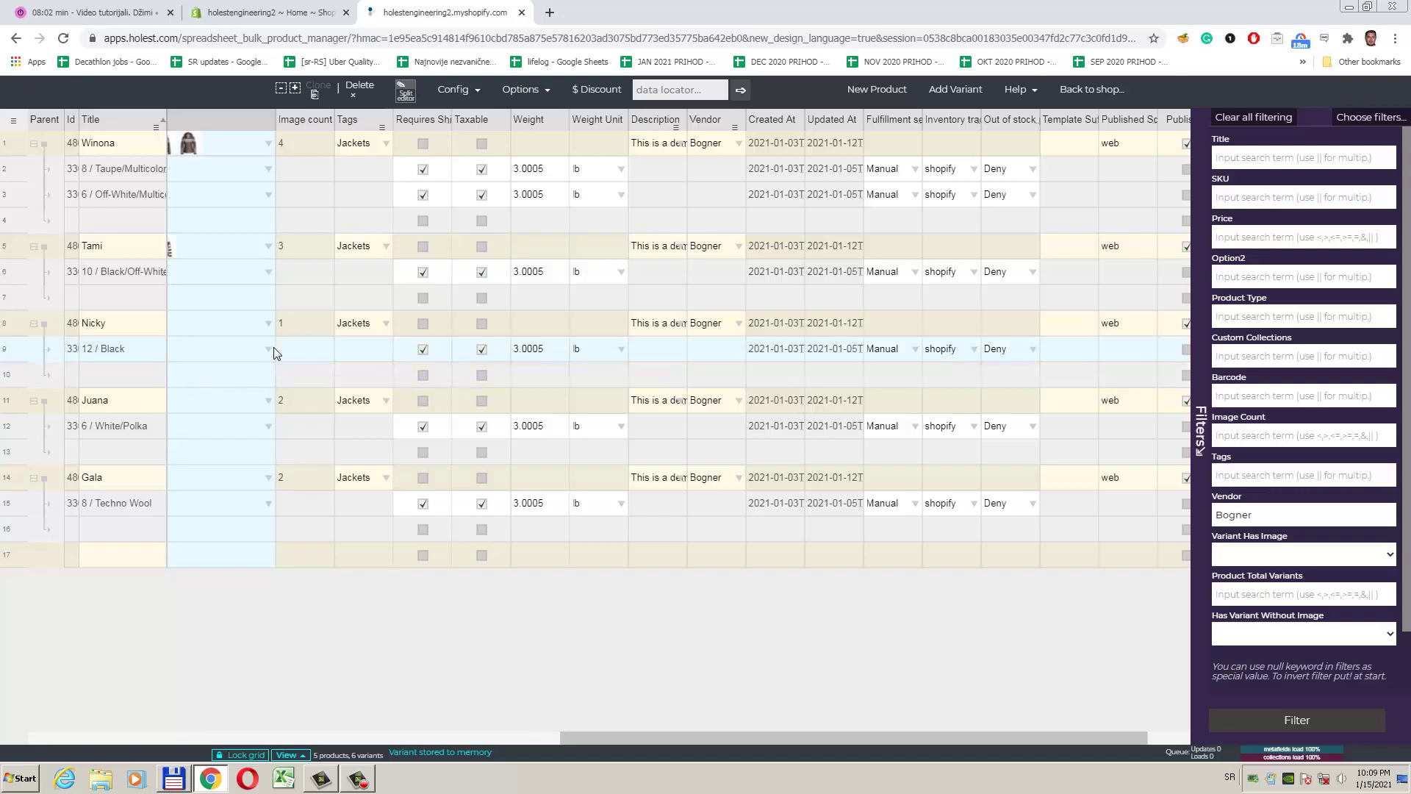
- Add a variant with Option 2 set to Dark-Green to all filtered products, taking properties from the last created variant of the product
click(549, 91)
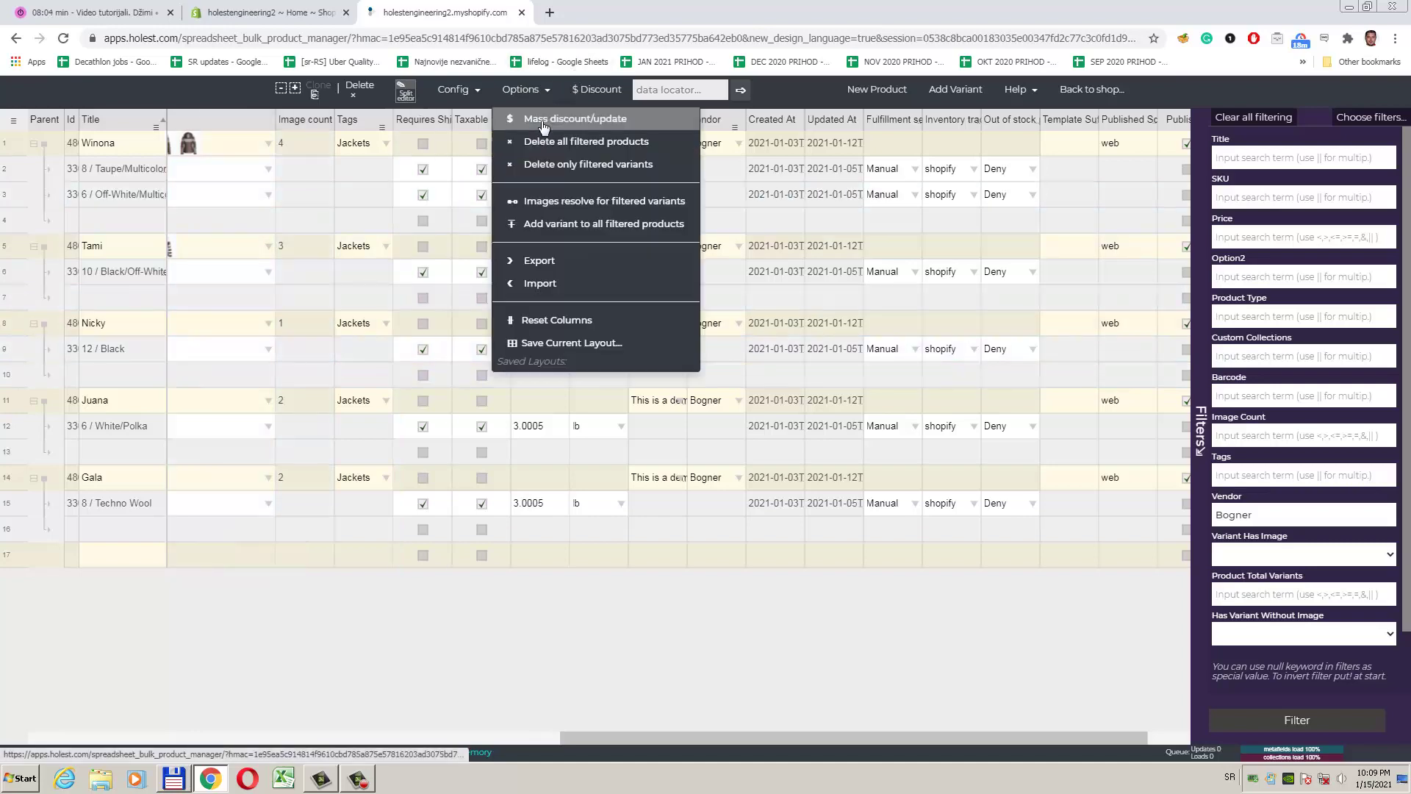
click(549, 224)
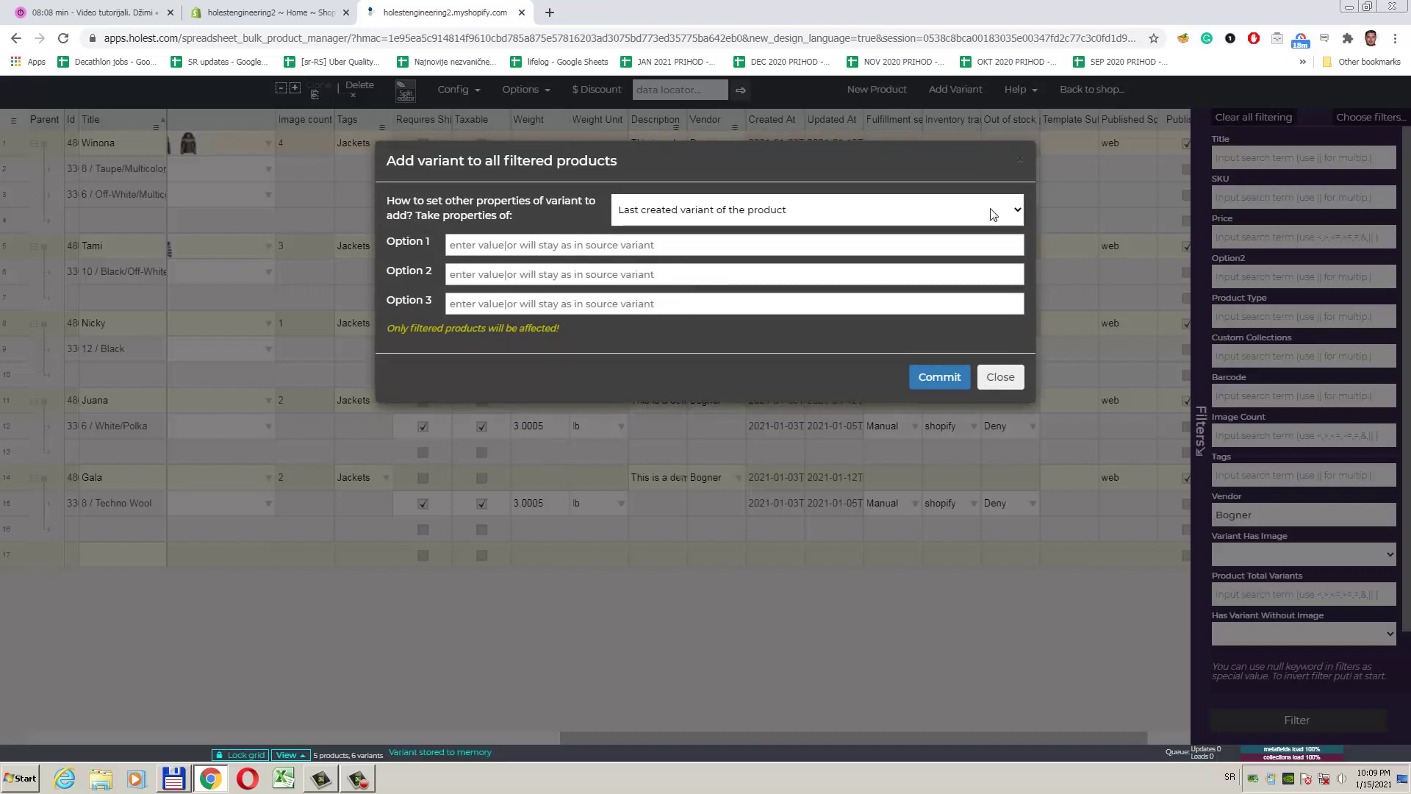
click(1000, 213)
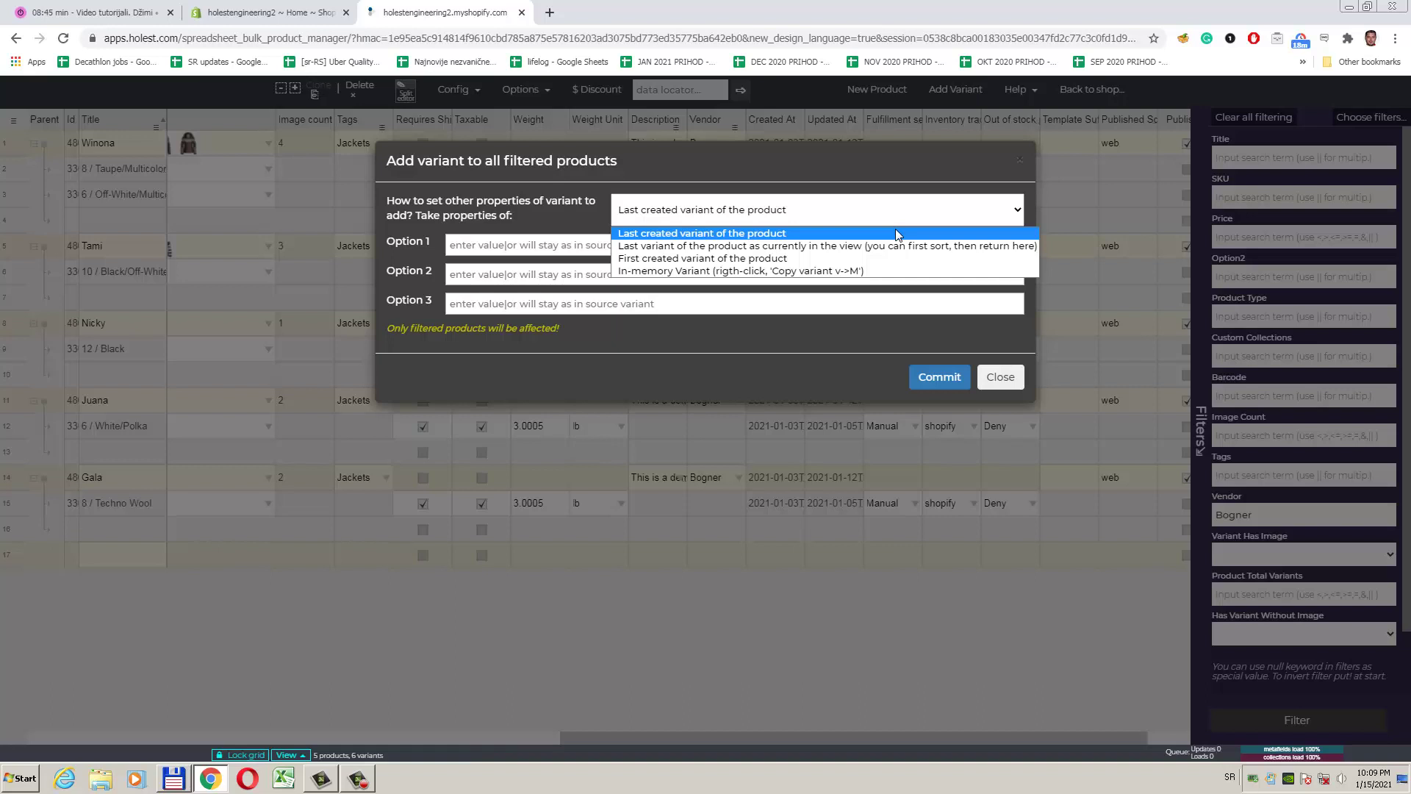
click(896, 235)
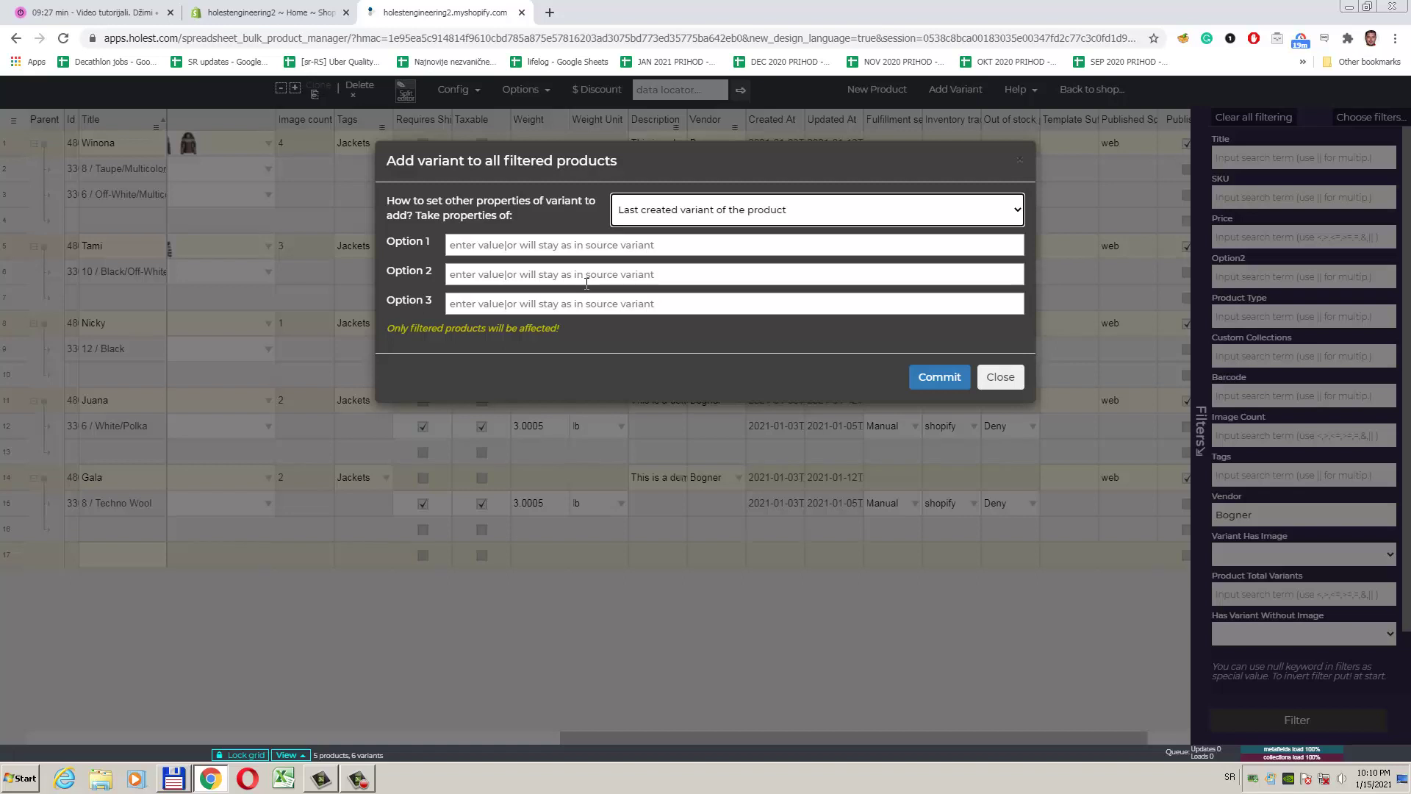
click(587, 283)
text(Dark)
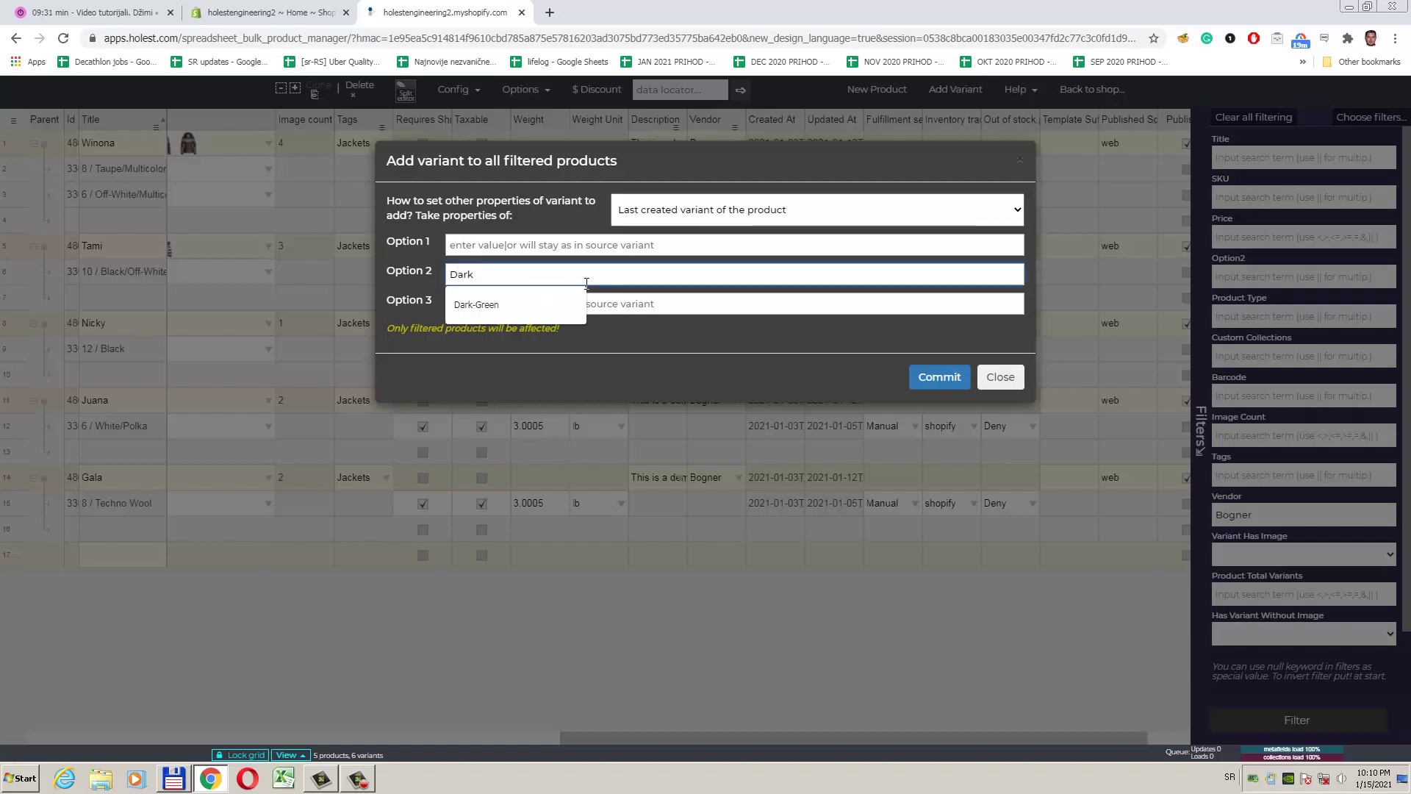
text(-Green)
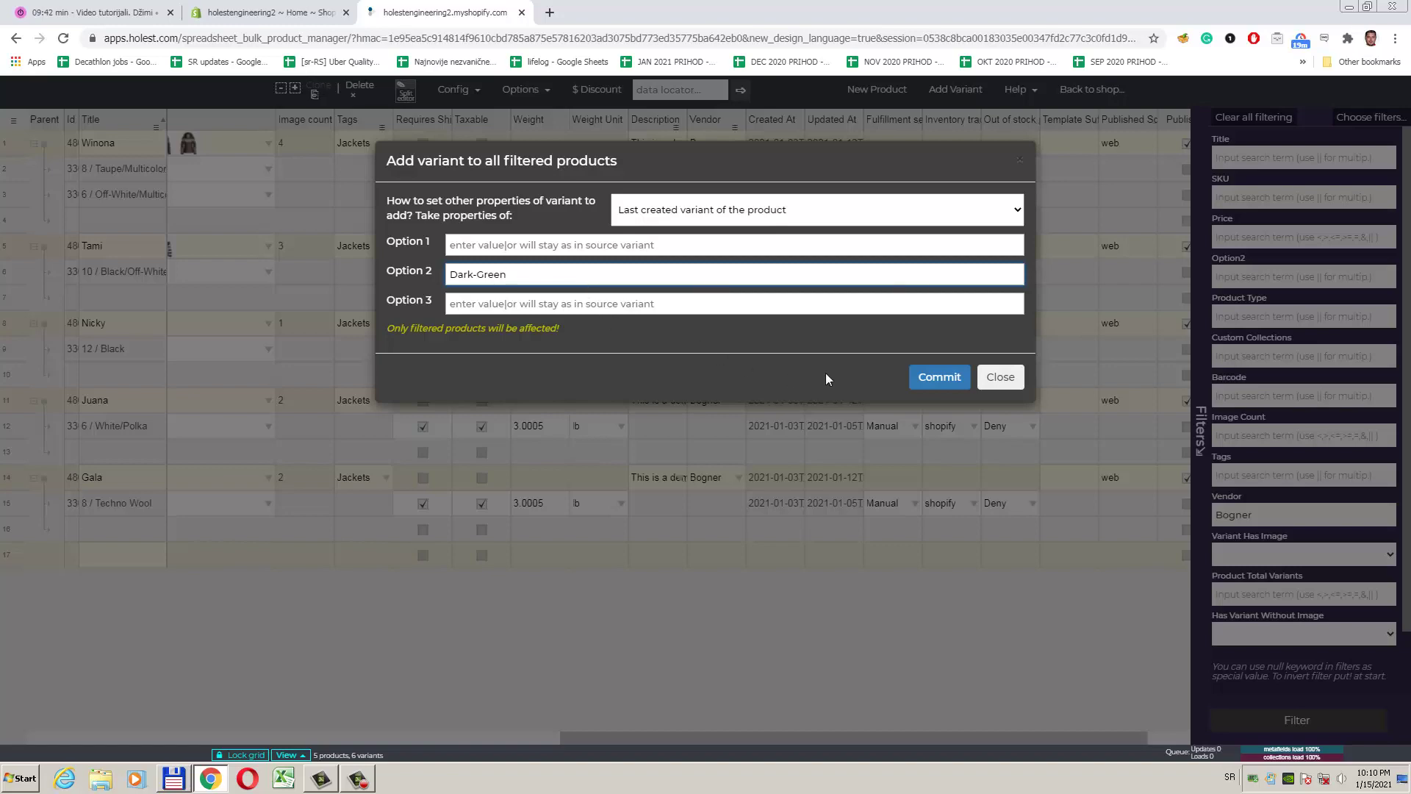
click(937, 383)
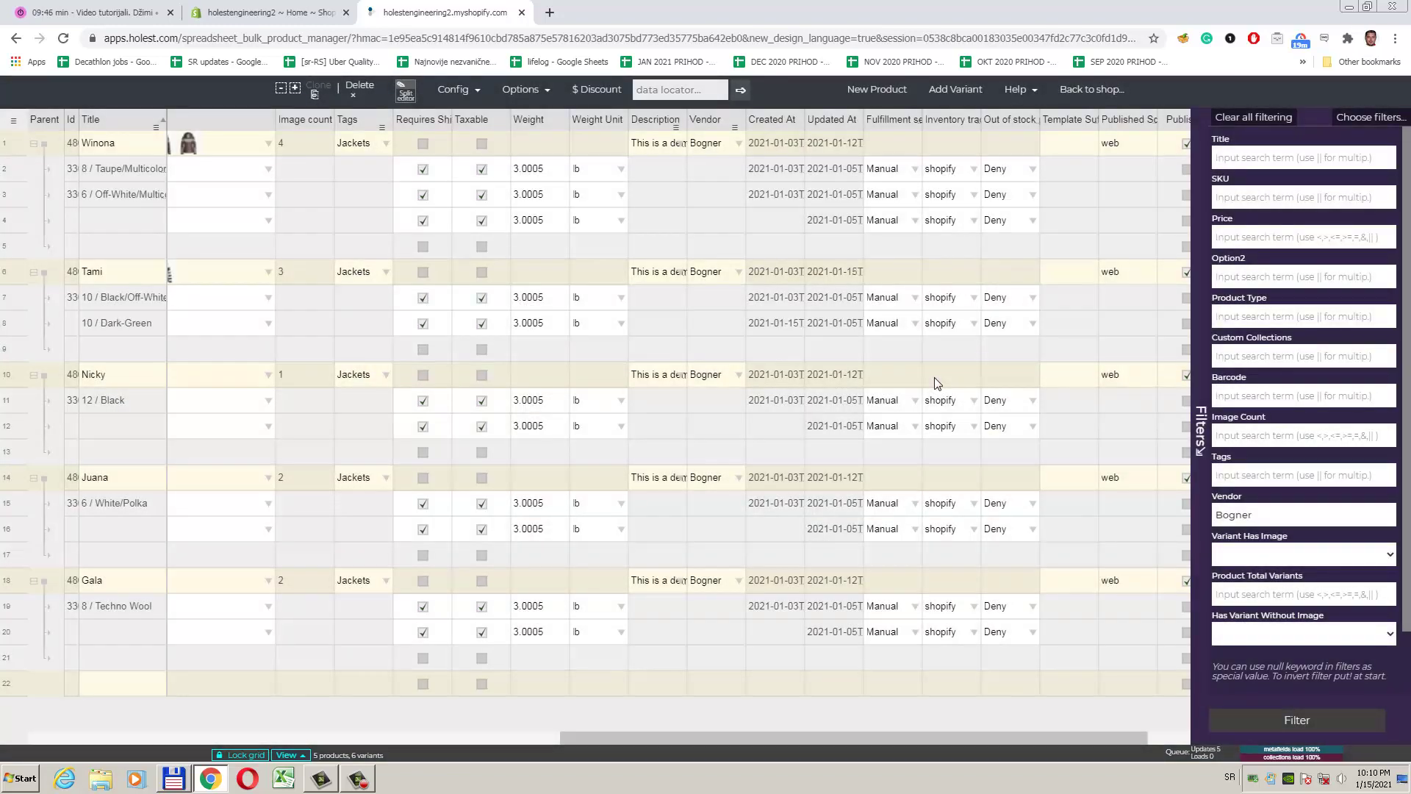
- Add Option2 to the filters and filter the Bogner products by Option2 Dark-Green
click(140, 327)
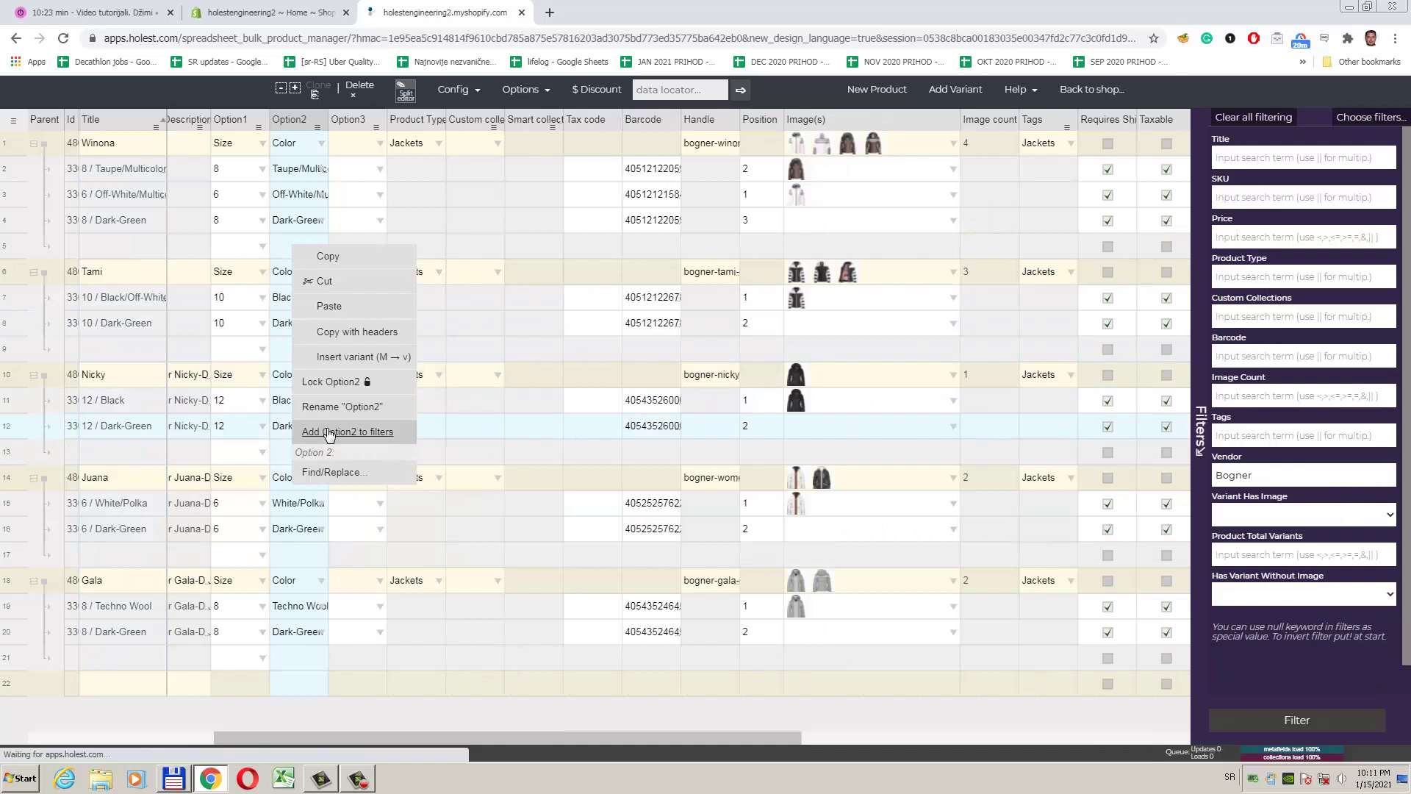
click(329, 432)
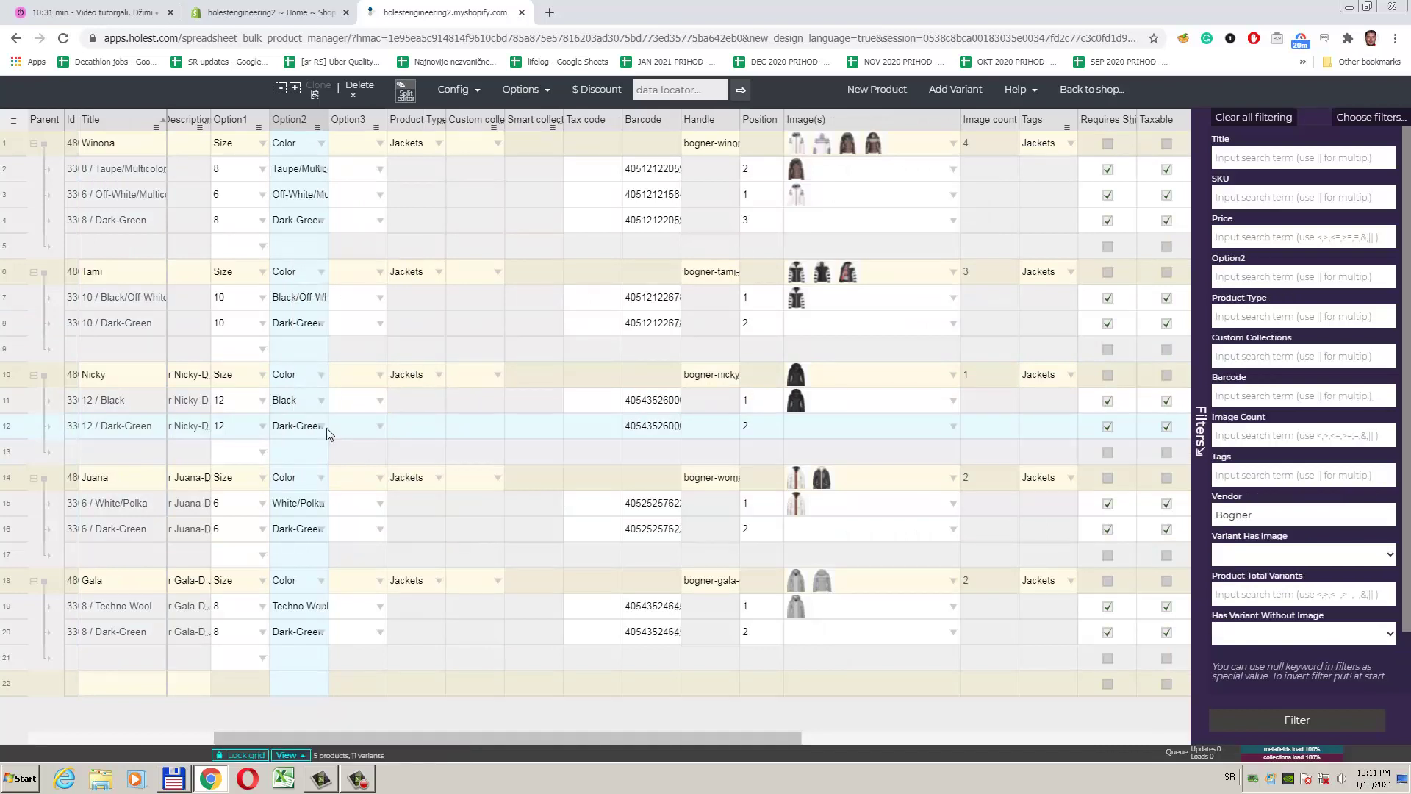
click(1236, 274)
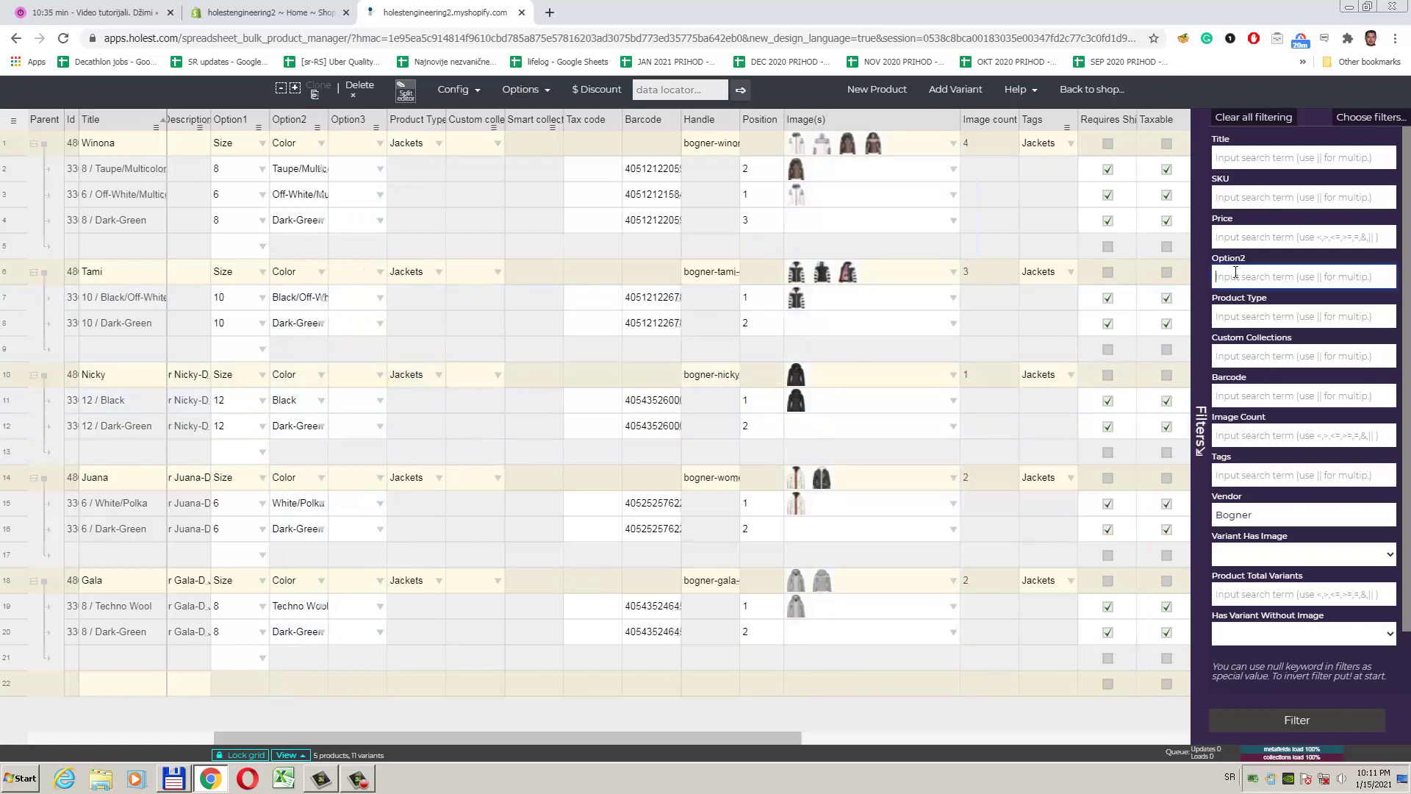
text(Dark-Green)
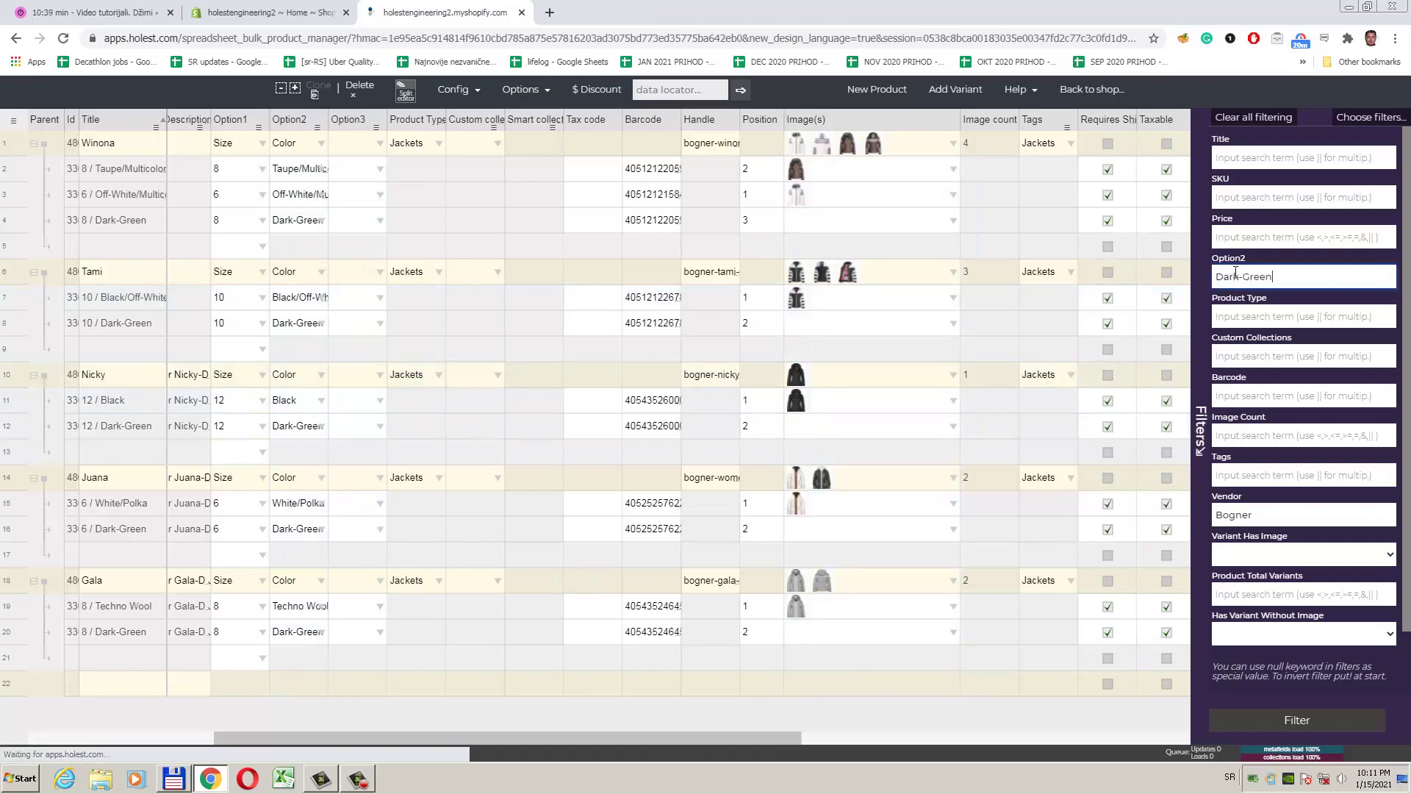
click(1275, 726)
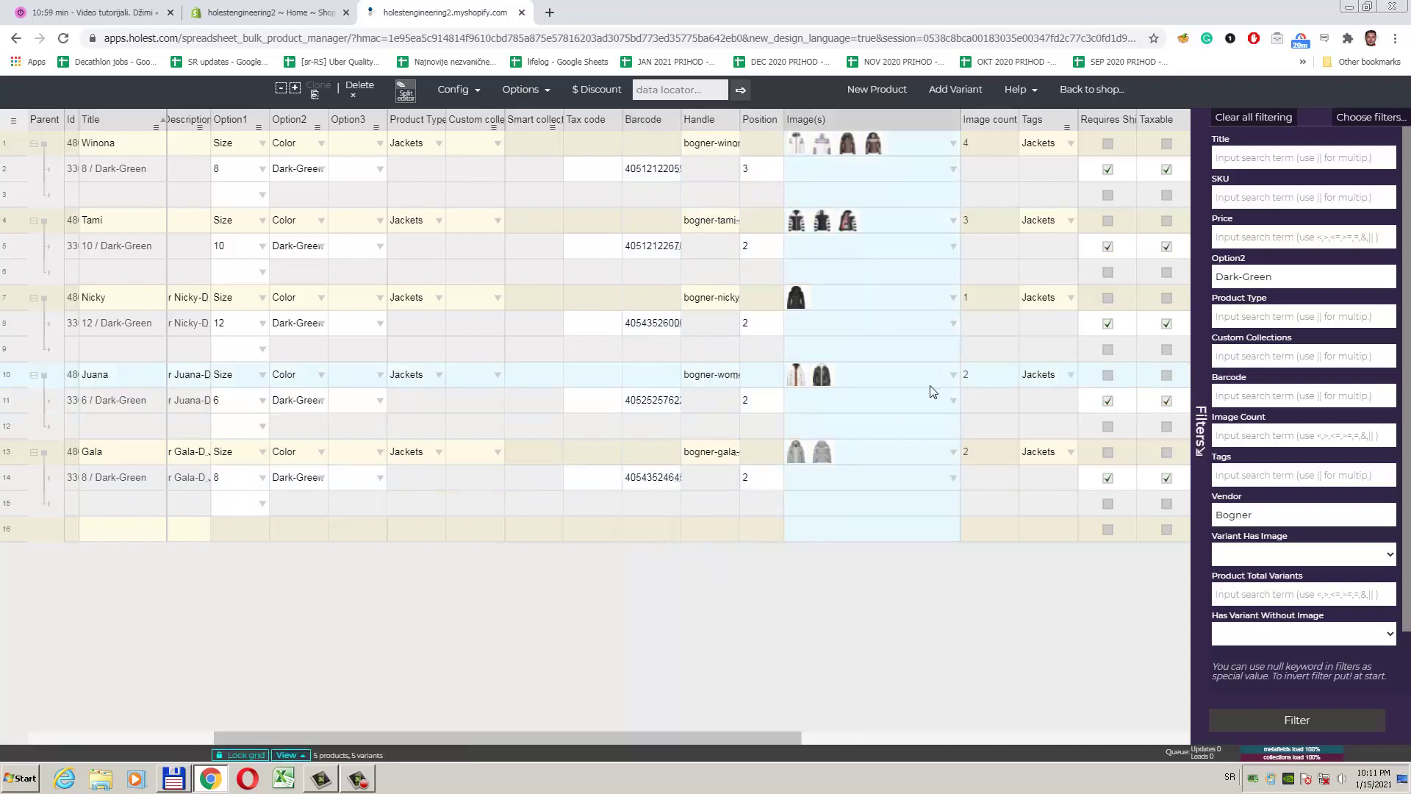
- Clear the Option2 filter value and refilter to list all variants of the Bogner products
drag(1291, 276, 1190, 278)
key(BackSpace)
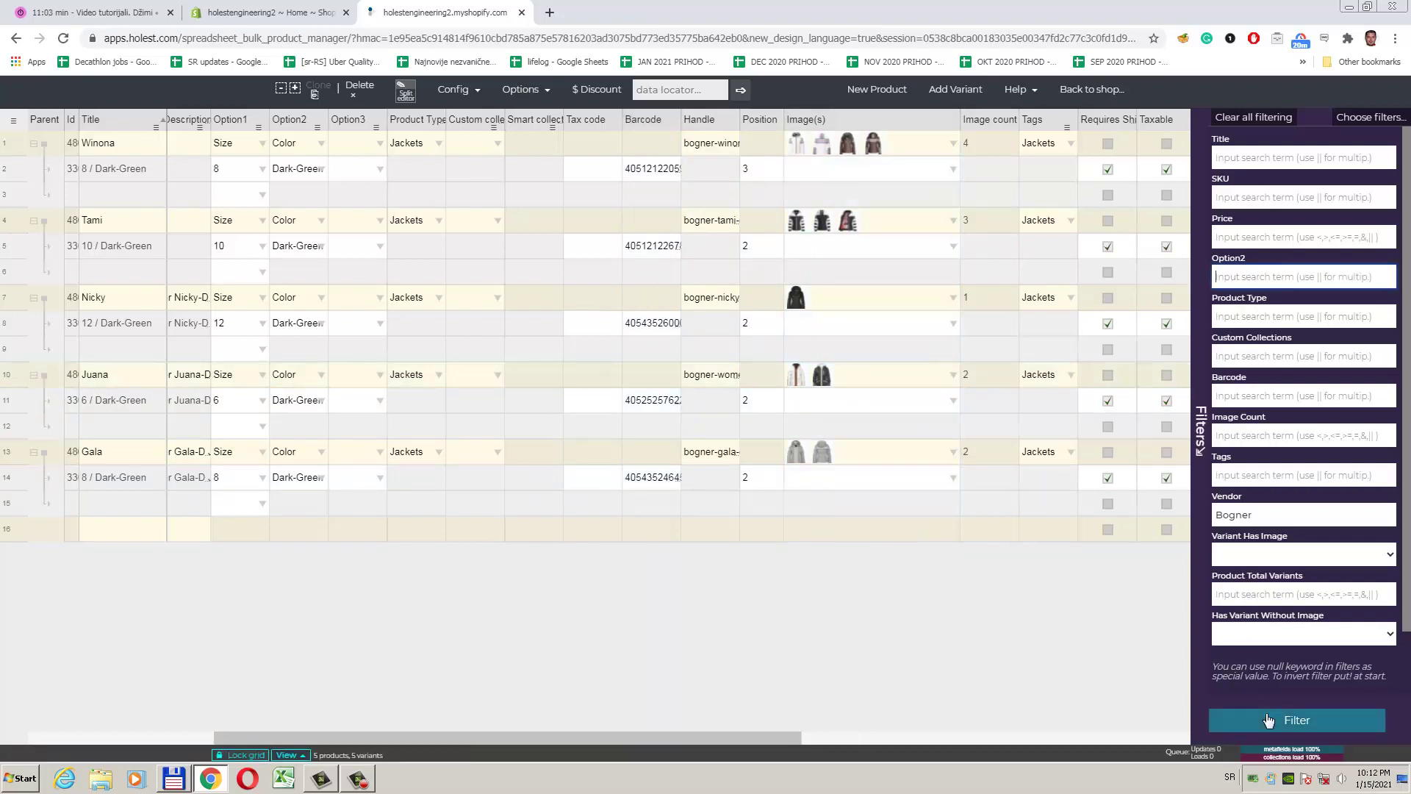
click(1269, 722)
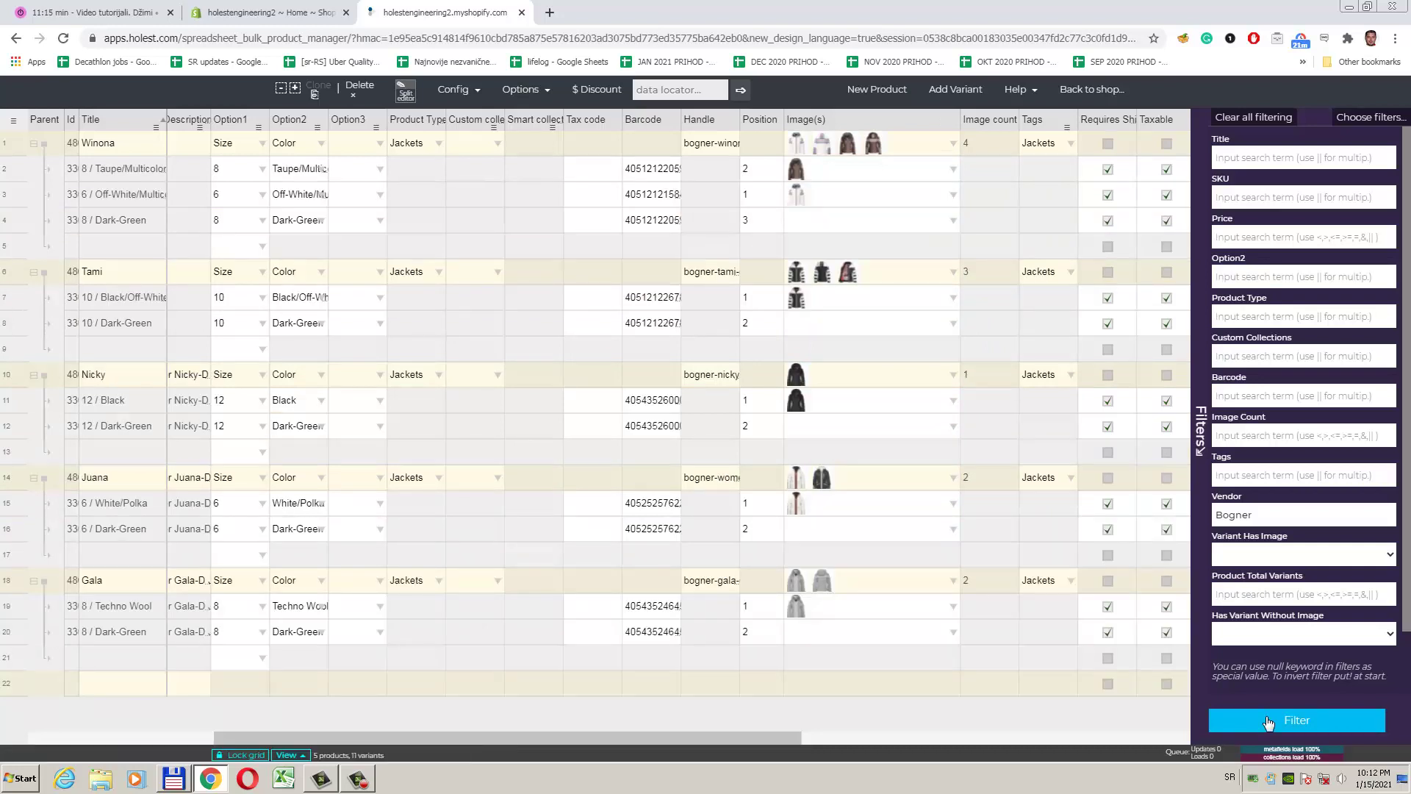
- Filter Option2 by Dark-Green and delete only the filtered variants
click(1270, 278)
text(Dark-Gree)
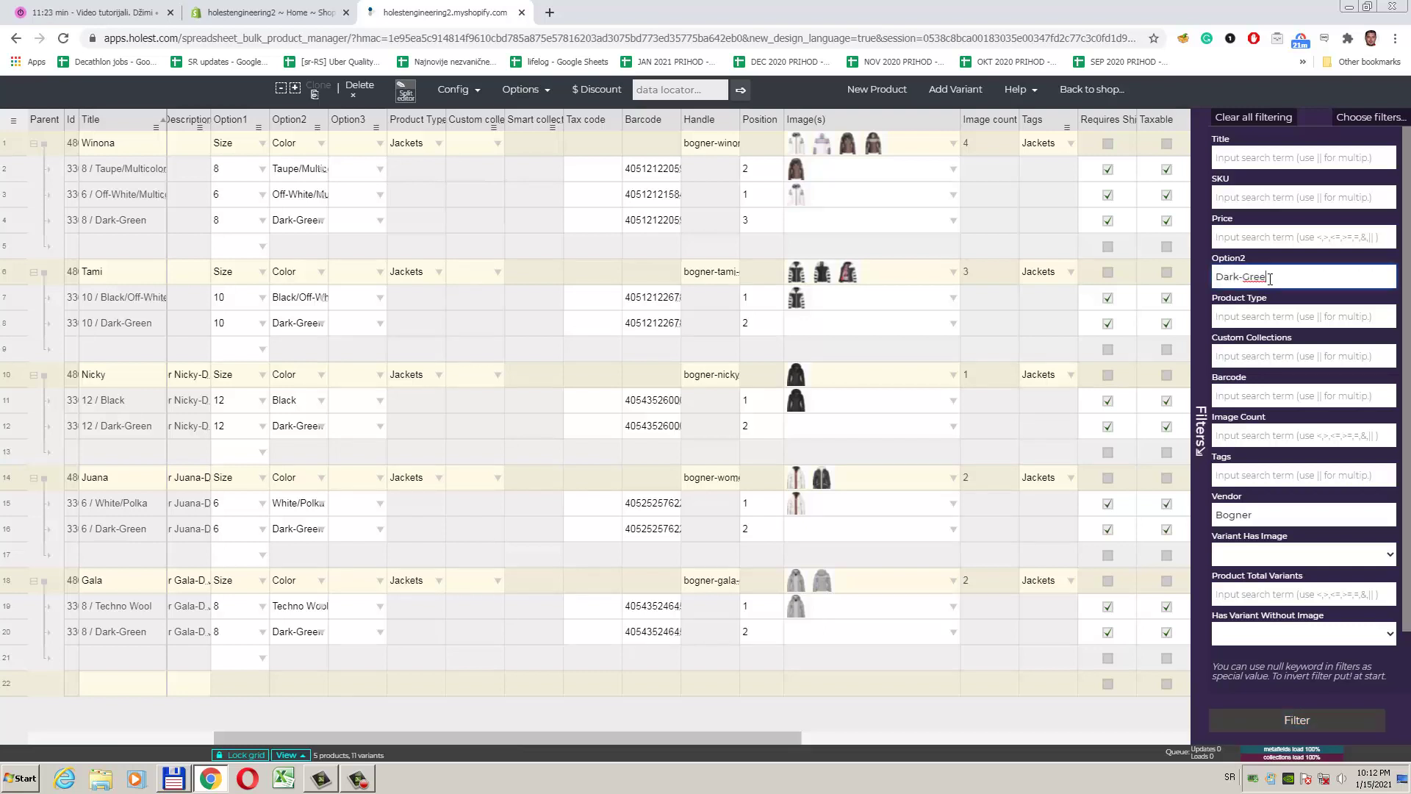
text(n)
click(526, 89)
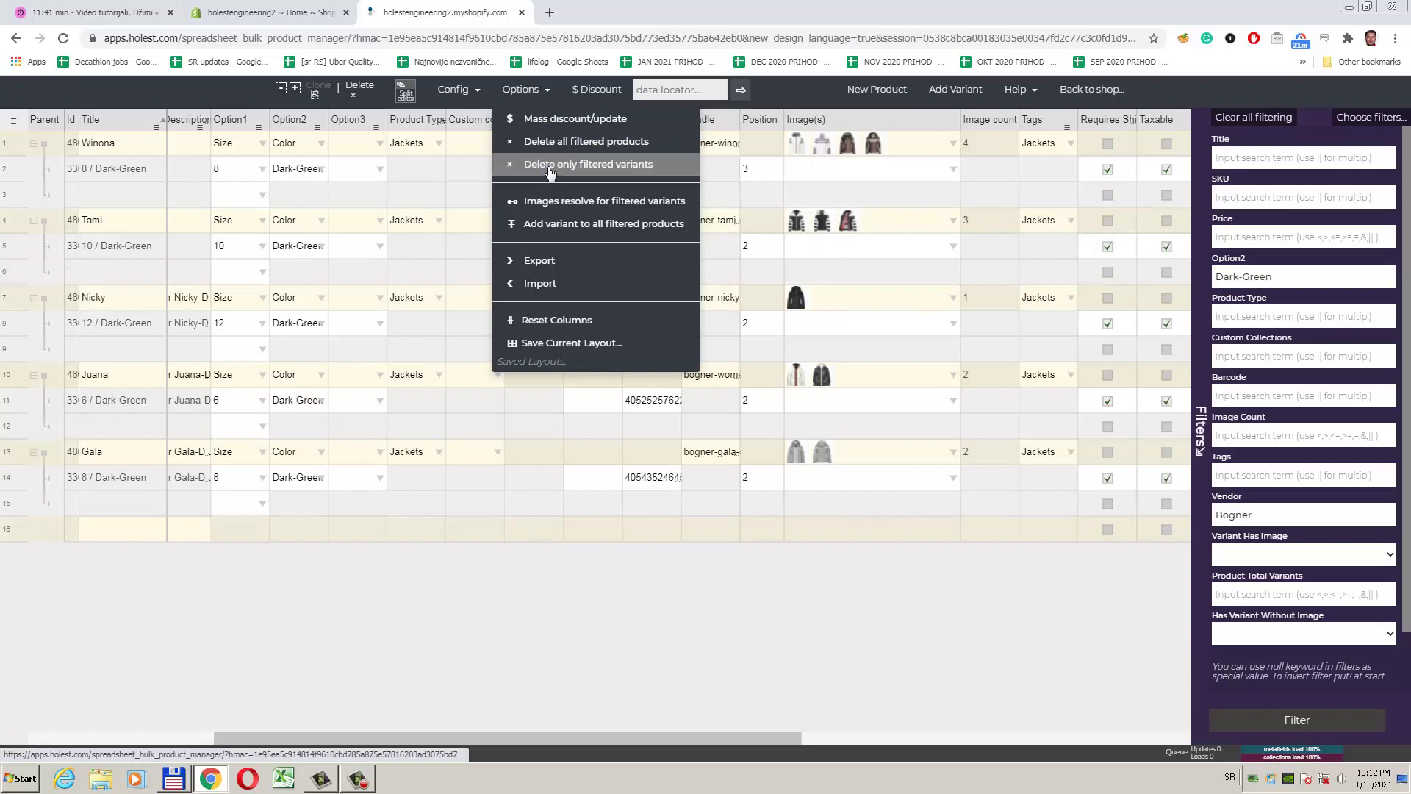
click(550, 166)
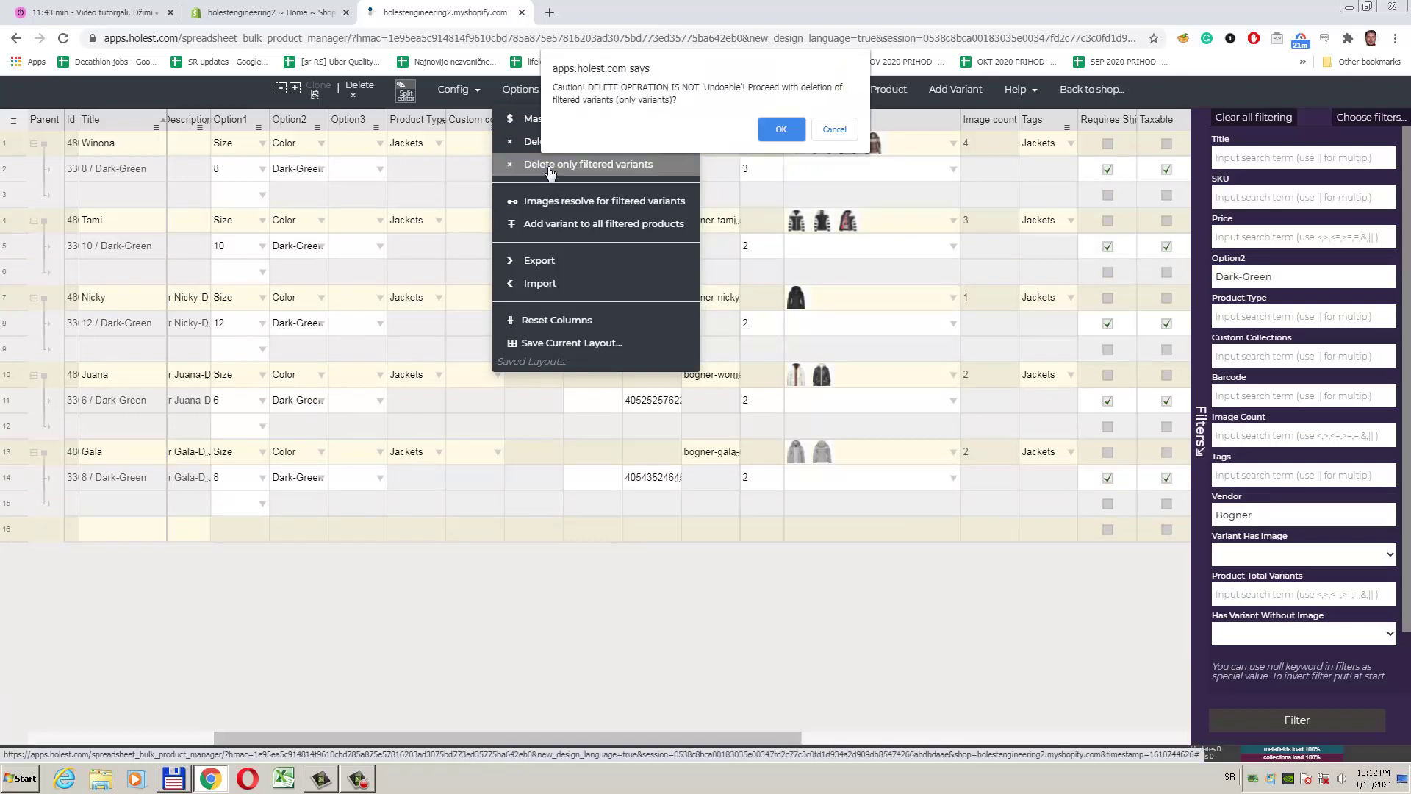
click(782, 130)
- Remove Dark-Green from the Option2 filter and refilter by vendor Bogner to check the remaining variants
drag(1275, 277, 1212, 279)
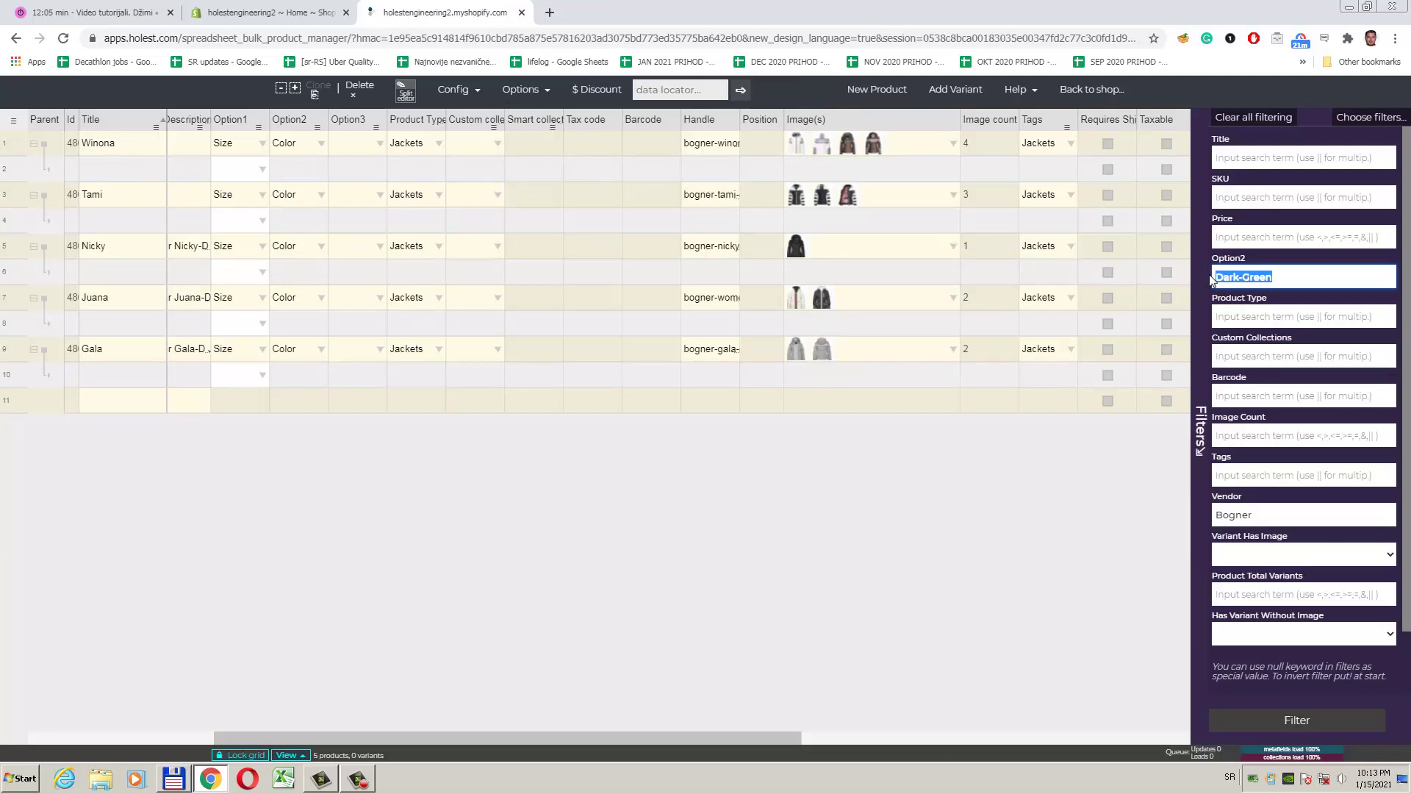
key(BackSpace)
click(1277, 722)
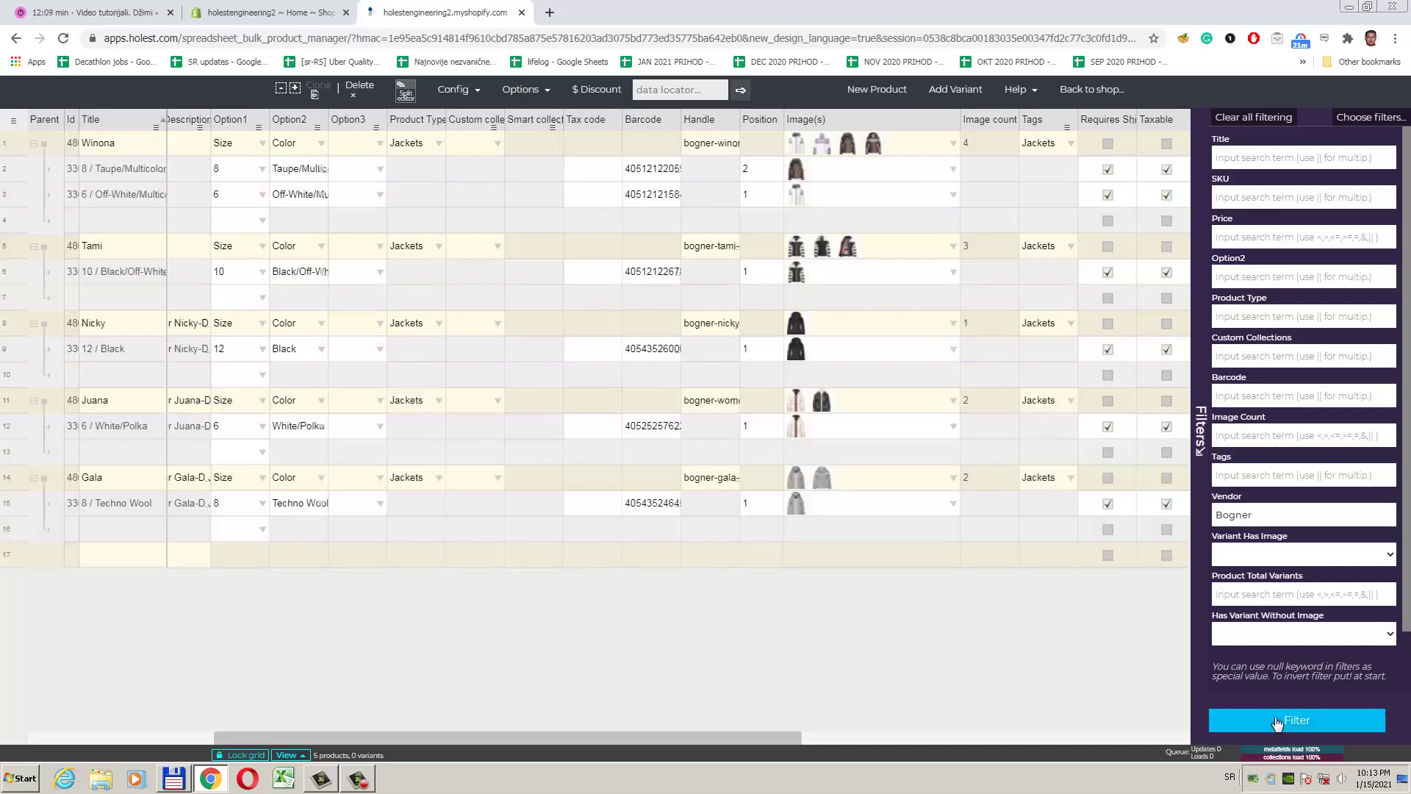
click(279, 376)
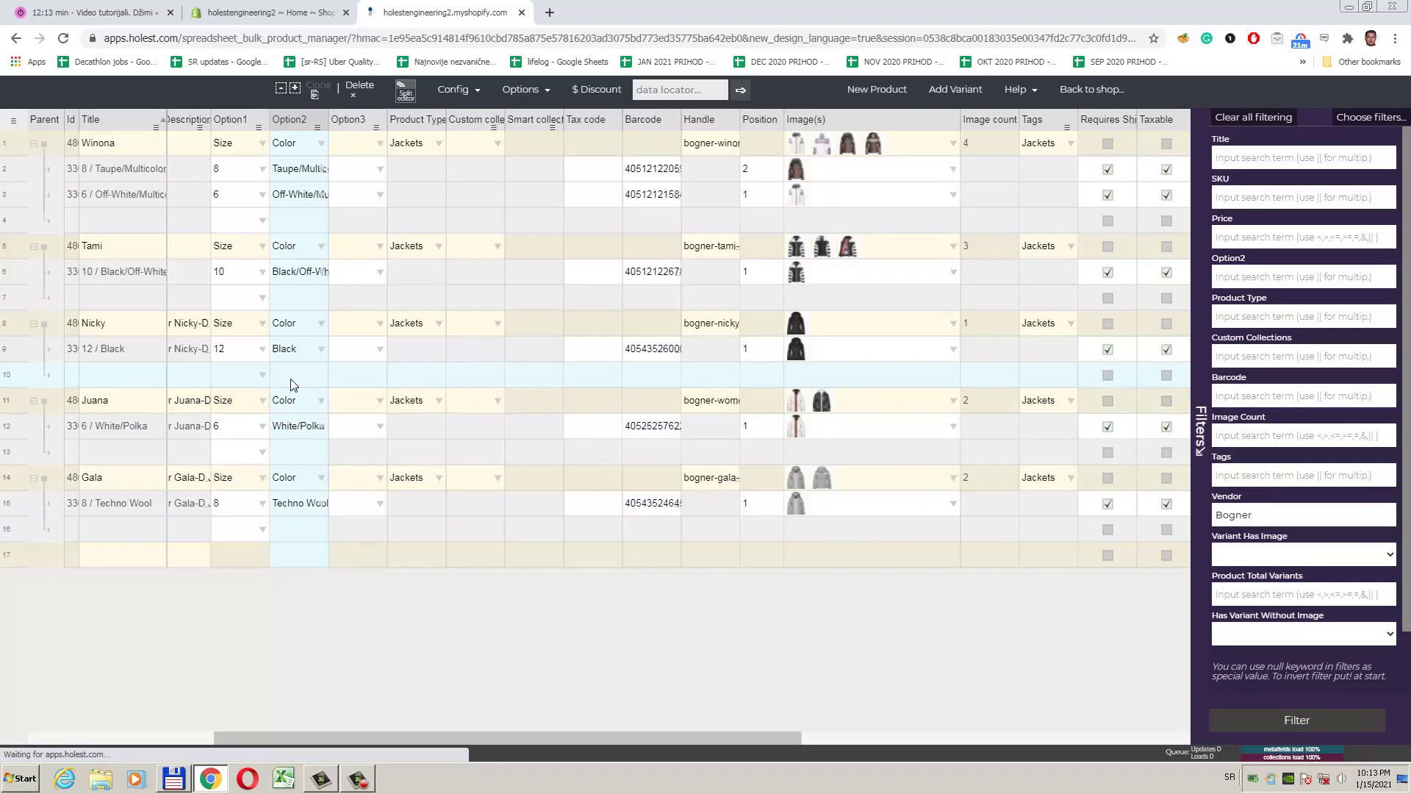